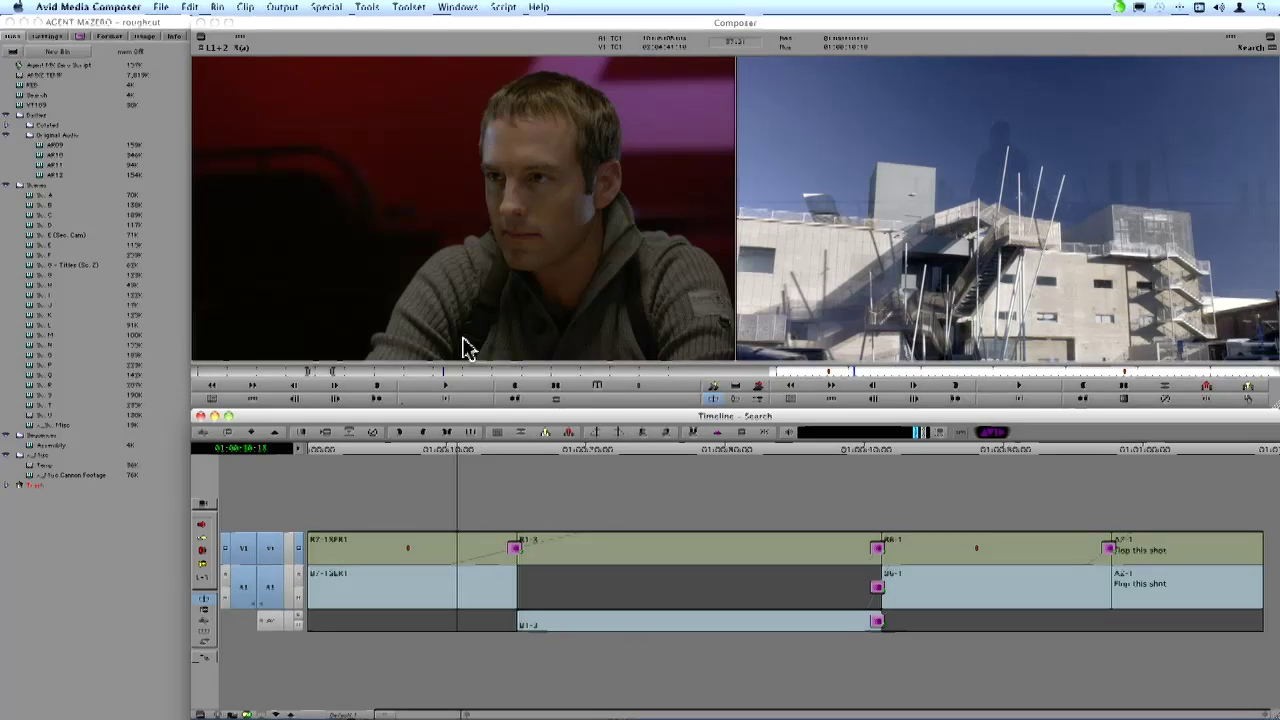
Open the Find window with Cmd+F.
{"action": "key", "text": "super+f"}
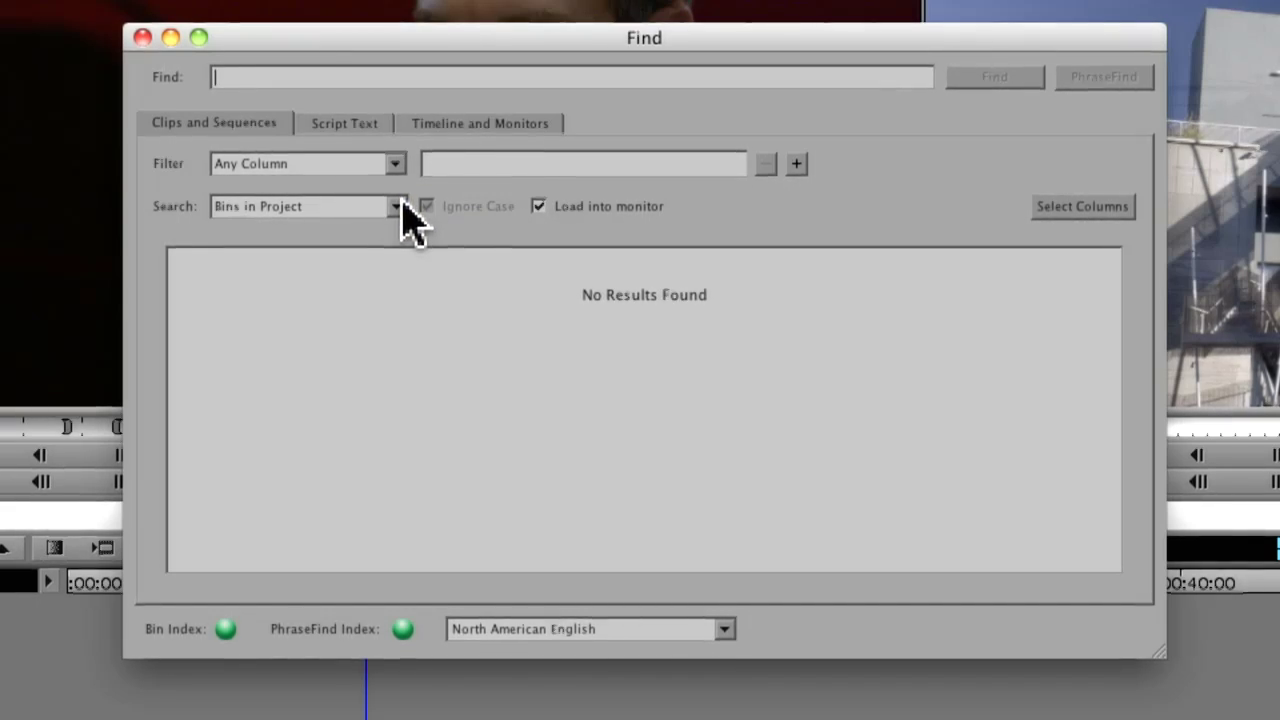
{"action": "left_click", "coordinate": [400, 206]}
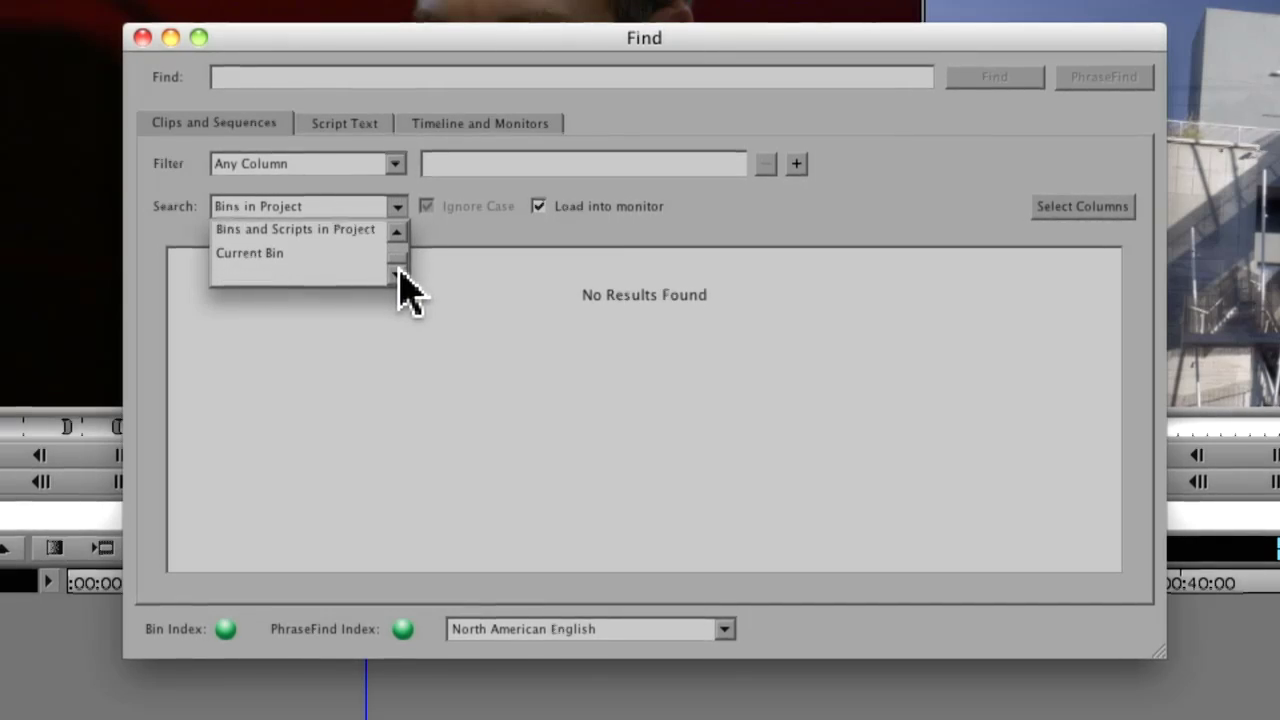
{"action": "left_click", "coordinate": [400, 206]}
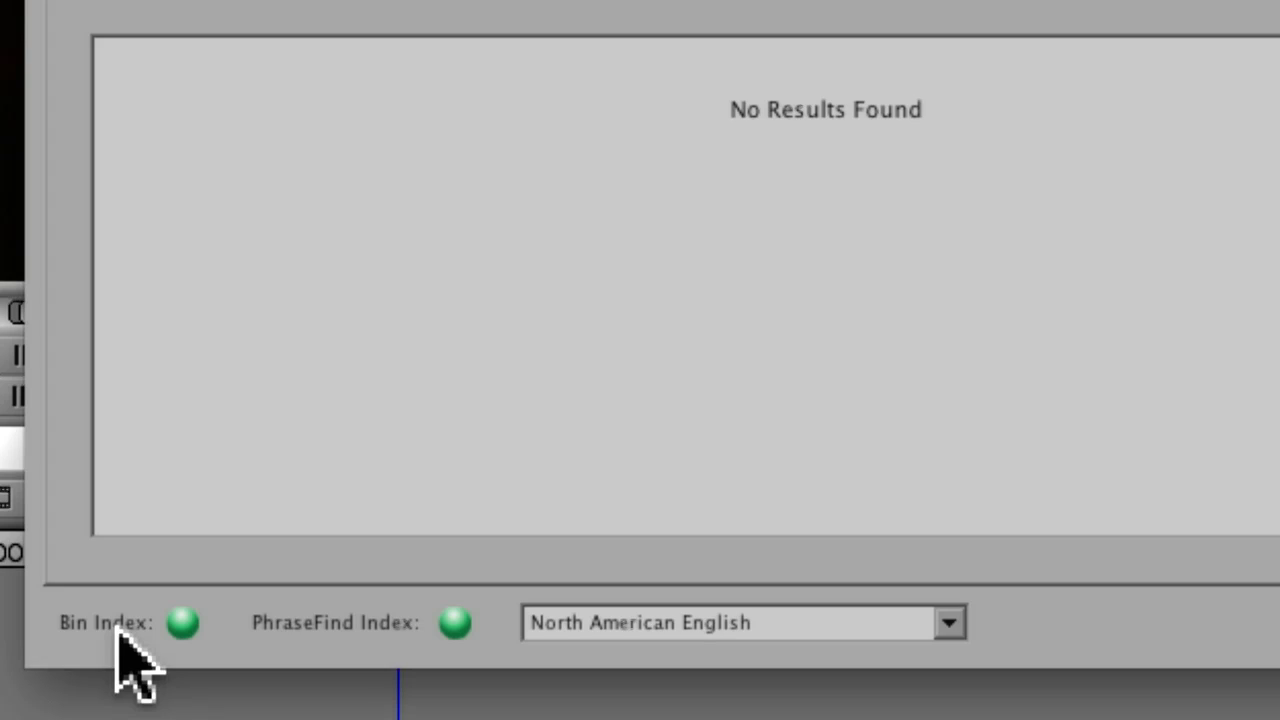
{"action": "mouse_move", "coordinate": [183, 622]}
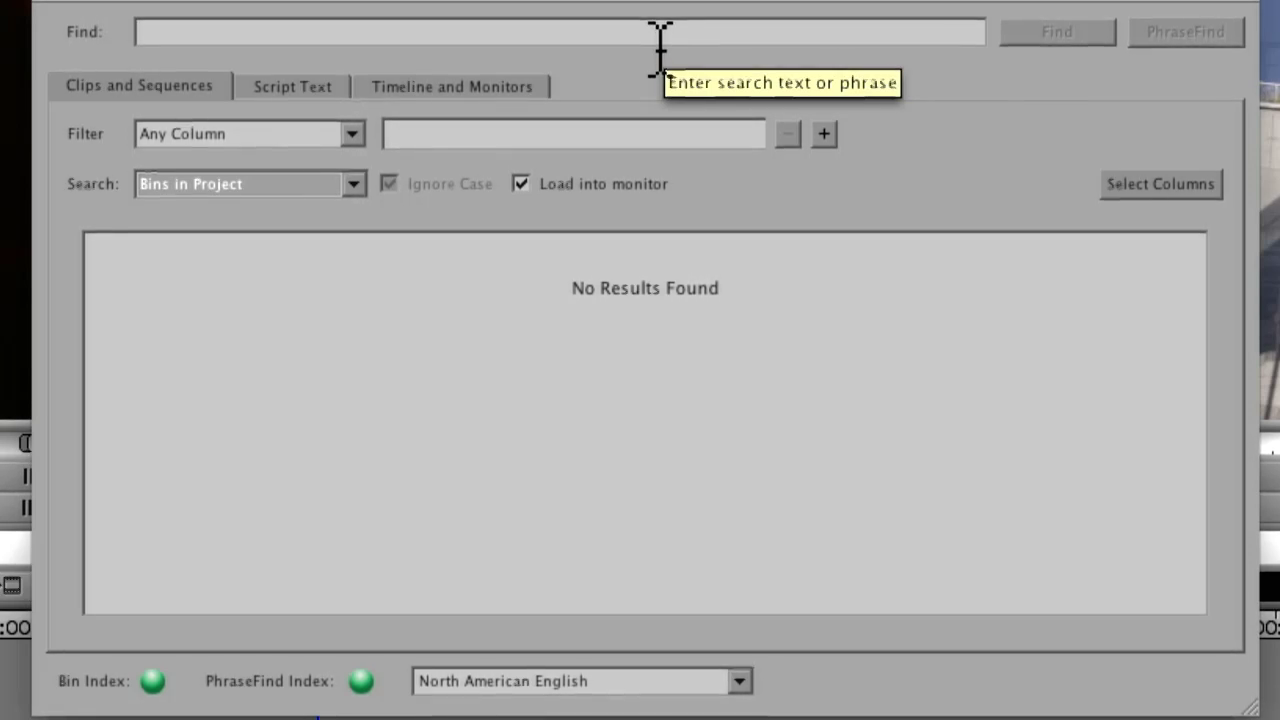
{"action": "left_click", "coordinate": [654, 40]}
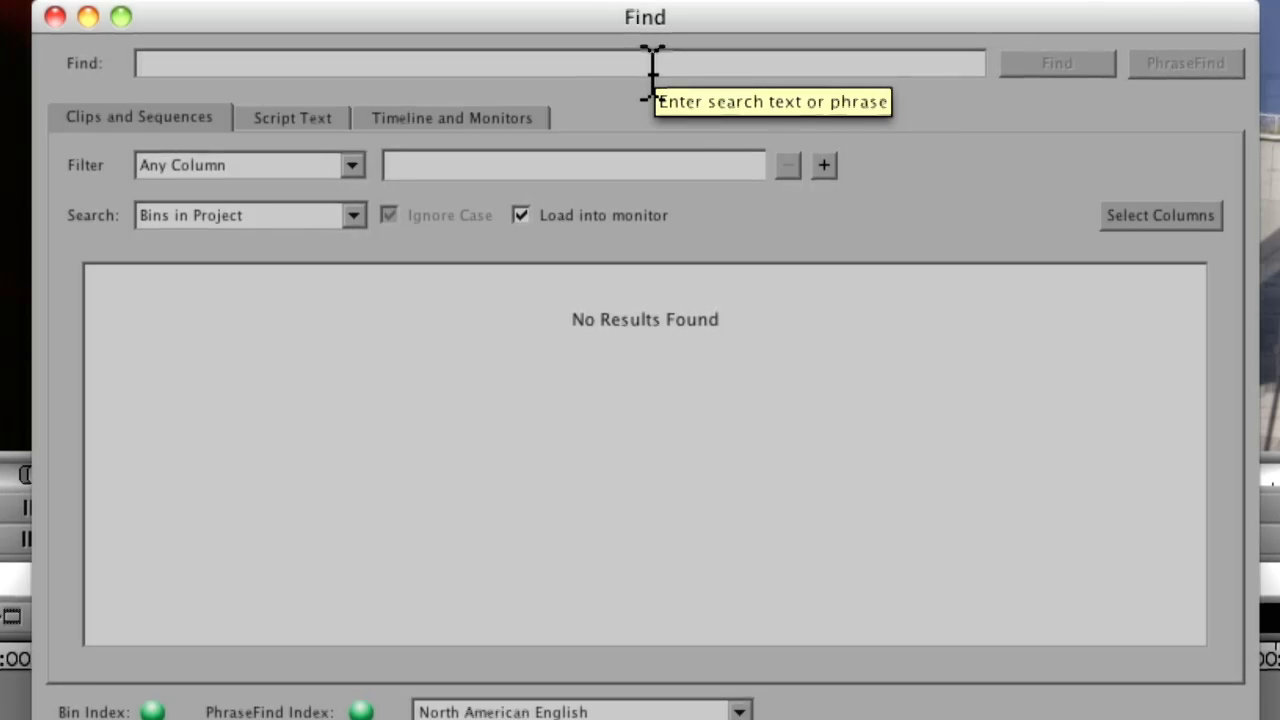
Search for 'mov' clips and widen the Name and Bin columns in the results.
{"action": "type", "text": "mov"}
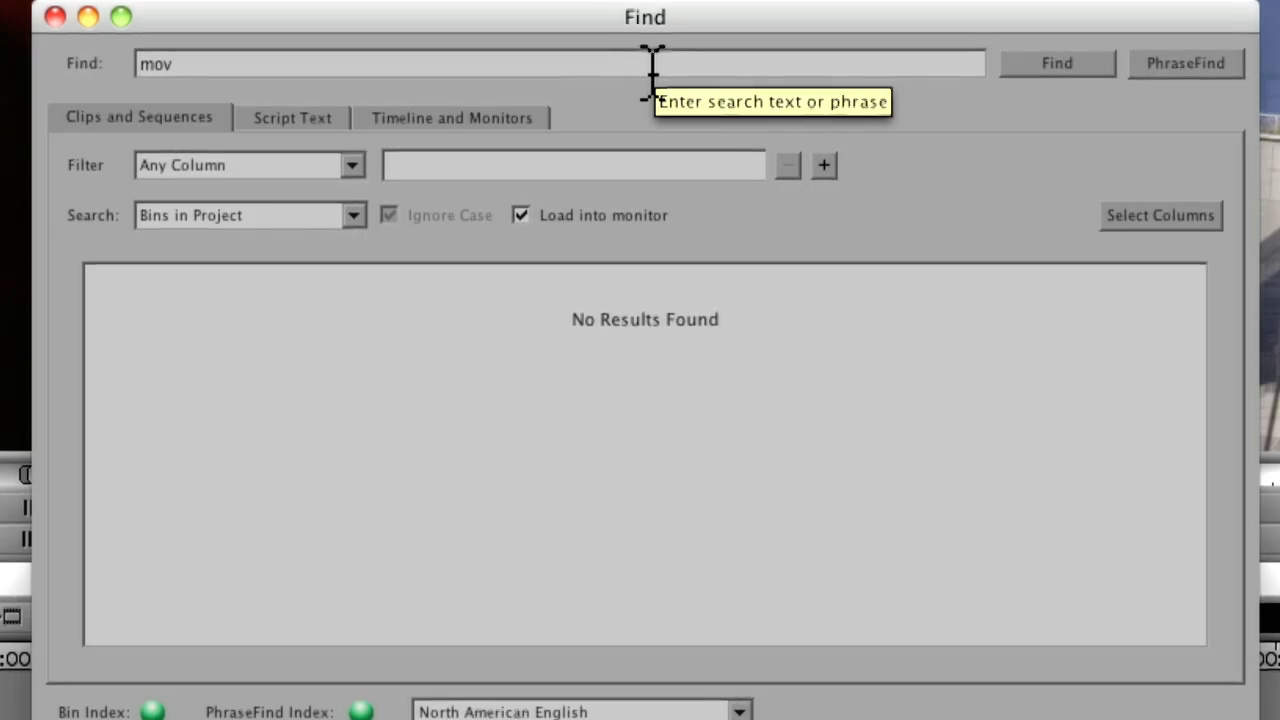
{"action": "left_click", "coordinate": [1058, 60]}
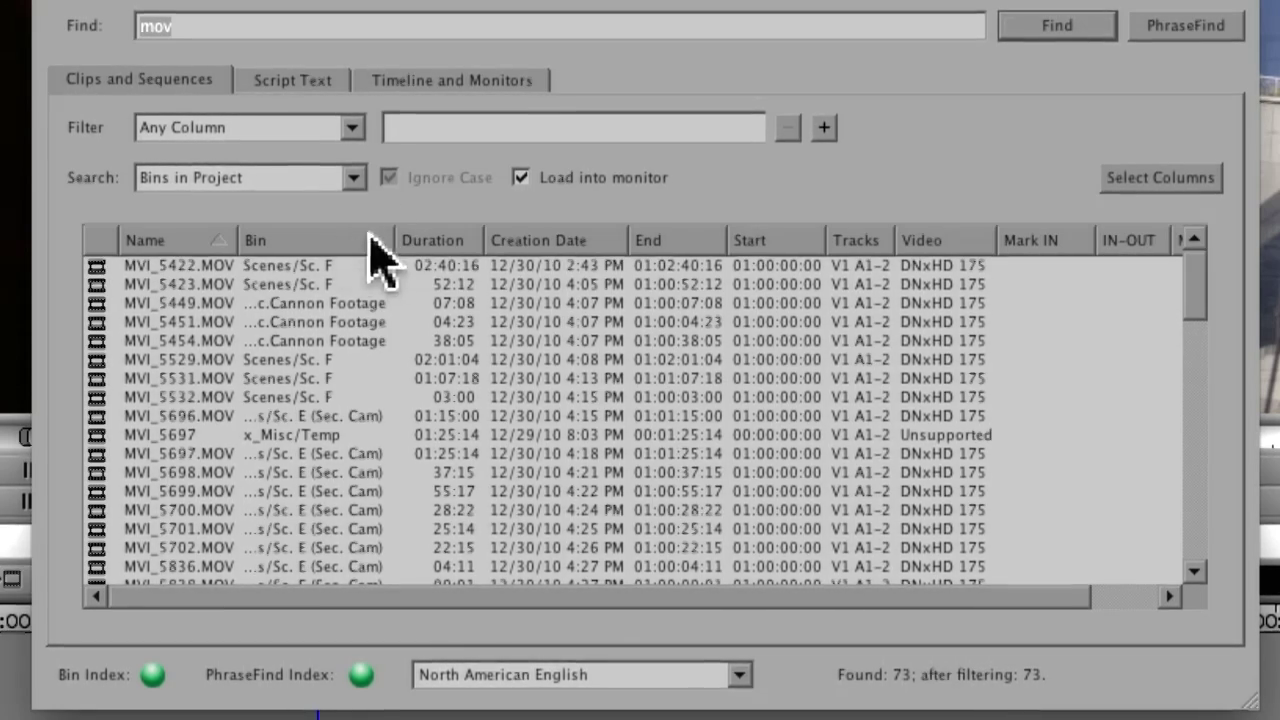
{"action": "left_click_drag", "start_coordinate": [240, 238], "coordinate": [276, 238]}
{"action": "left_click_drag", "start_coordinate": [434, 236], "coordinate": [489, 243]}
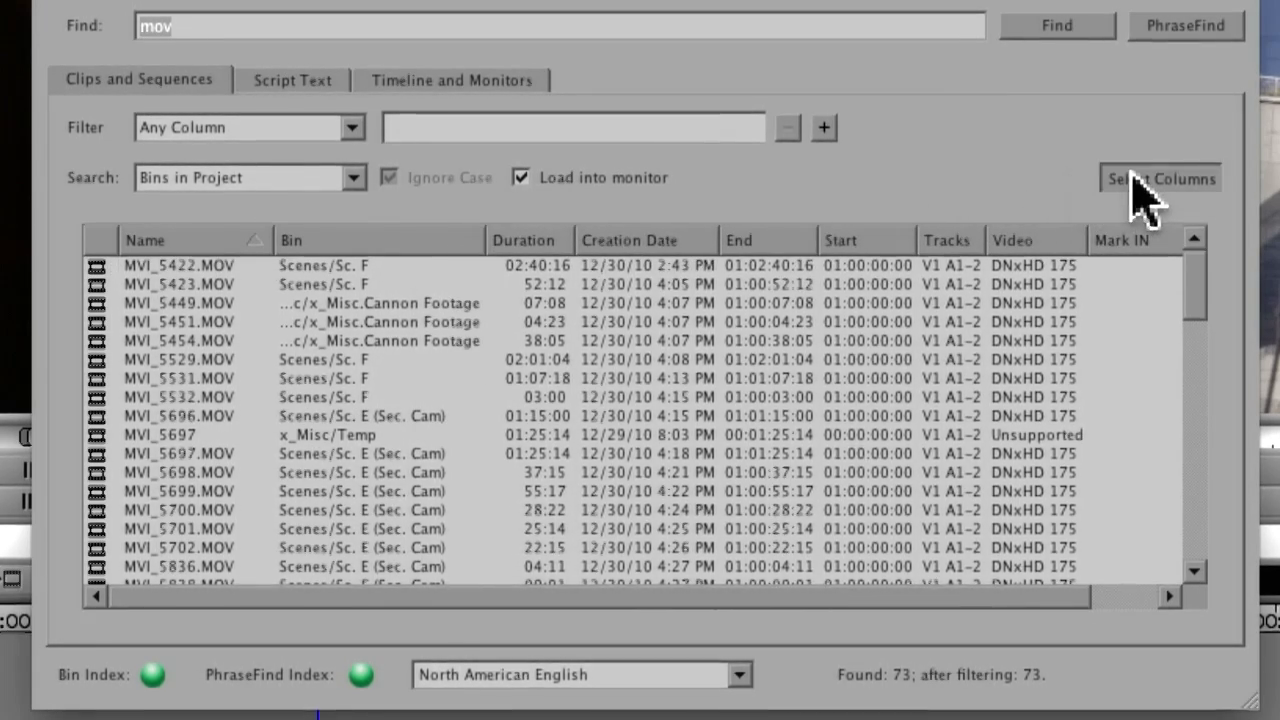
{"action": "left_click", "coordinate": [1135, 178]}
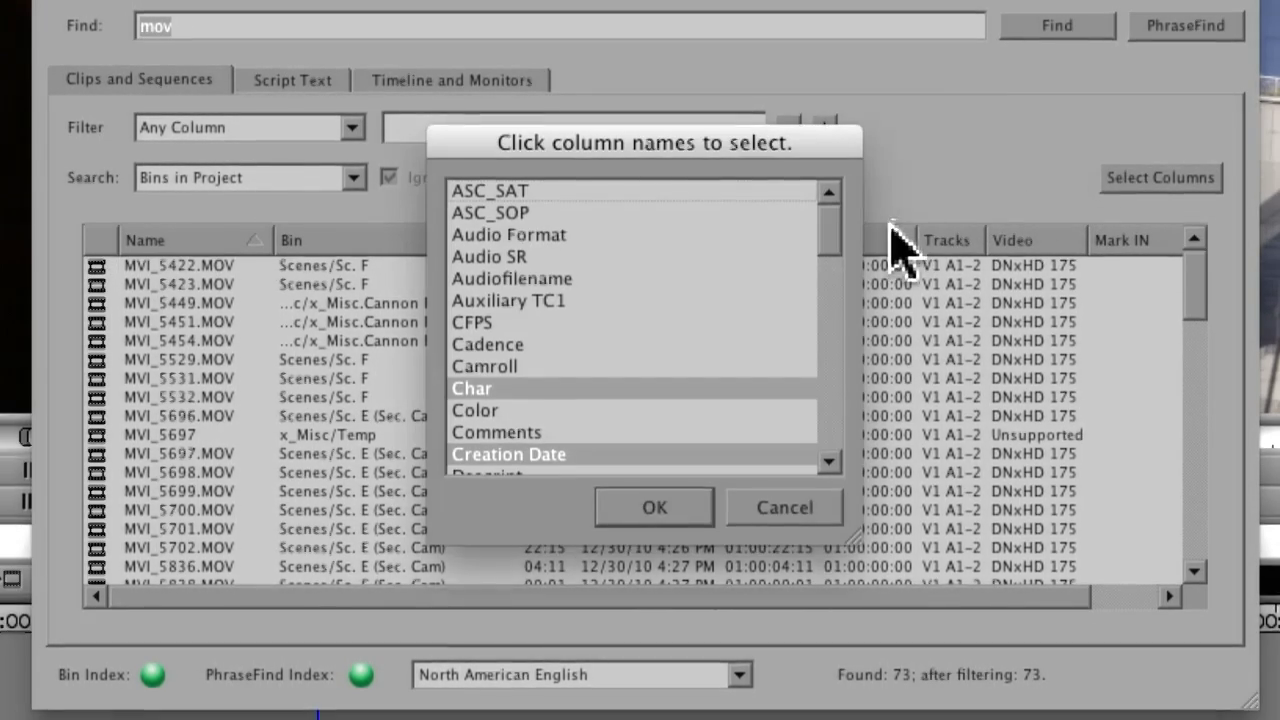
{"action": "left_click", "coordinate": [790, 508]}
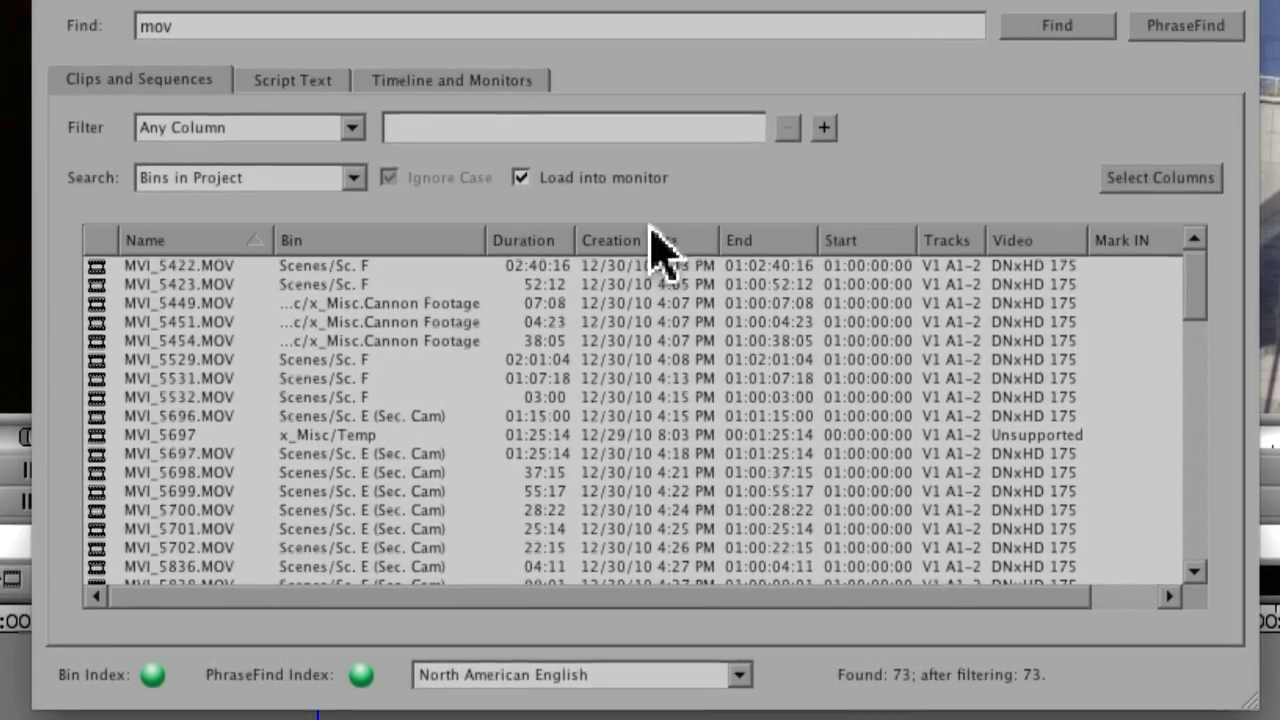
Filter the results by Creation Date 12-30, leaving 71 clips.
{"action": "left_click", "coordinate": [352, 128]}
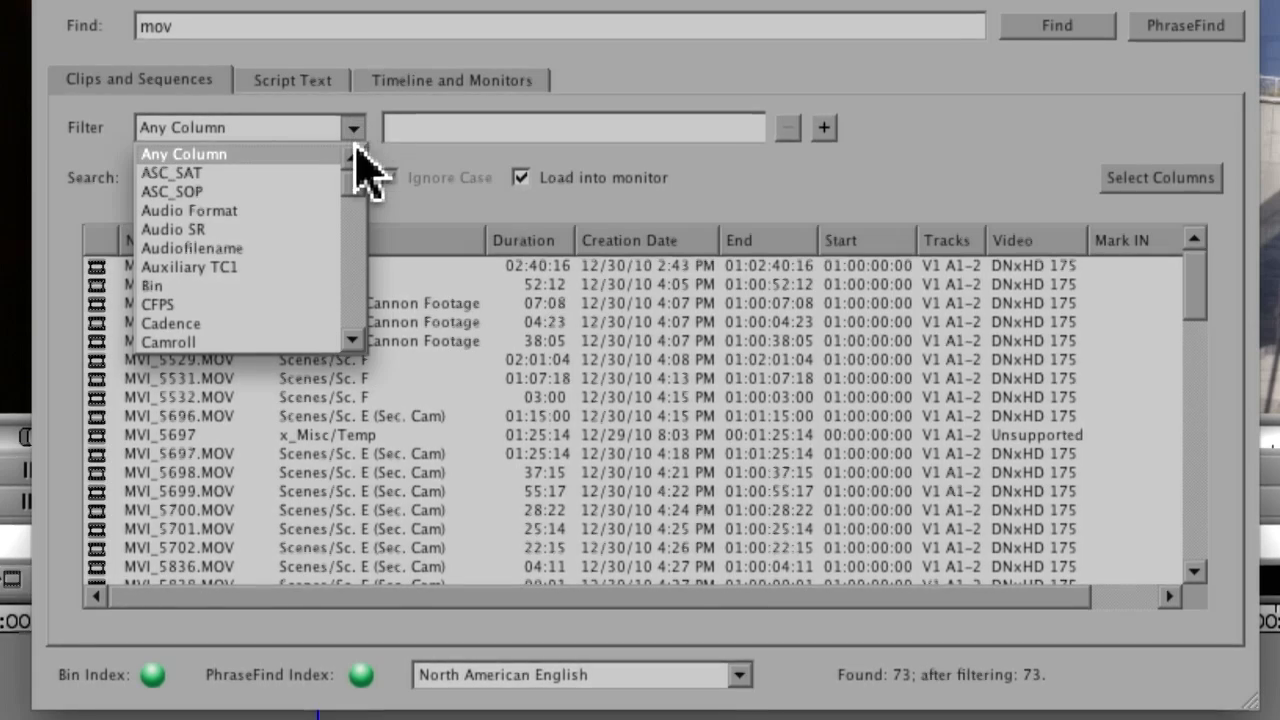
{"action": "left_click_drag", "start_coordinate": [354, 172], "coordinate": [346, 205]}
{"action": "left_click", "coordinate": [247, 193]}
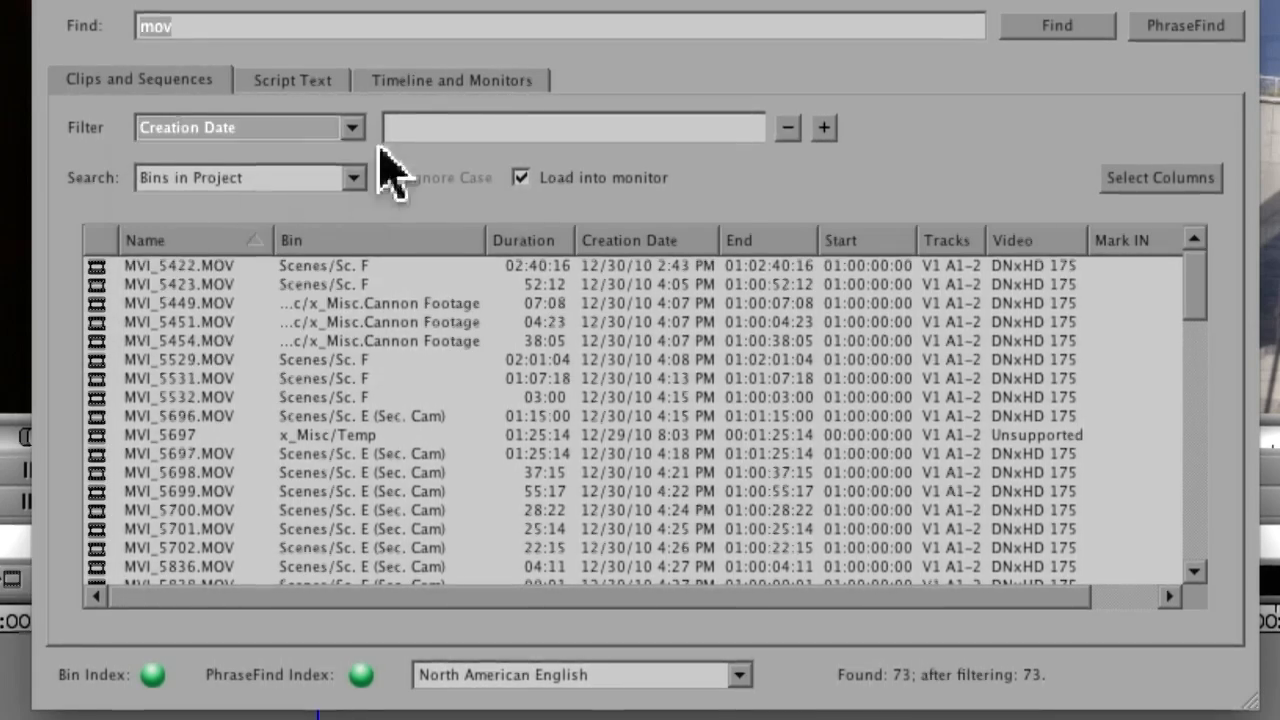
{"action": "left_click", "coordinate": [417, 130]}
{"action": "type", "text": "12-"}
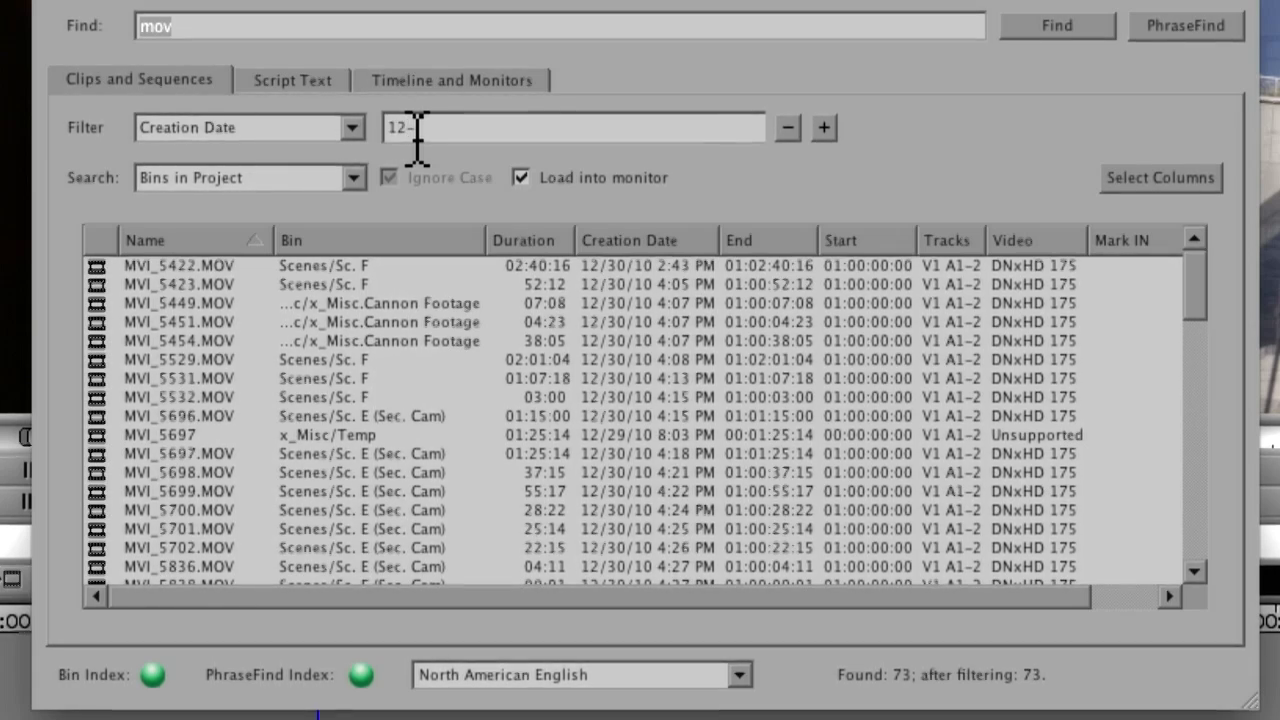
{"action": "type", "text": "30"}
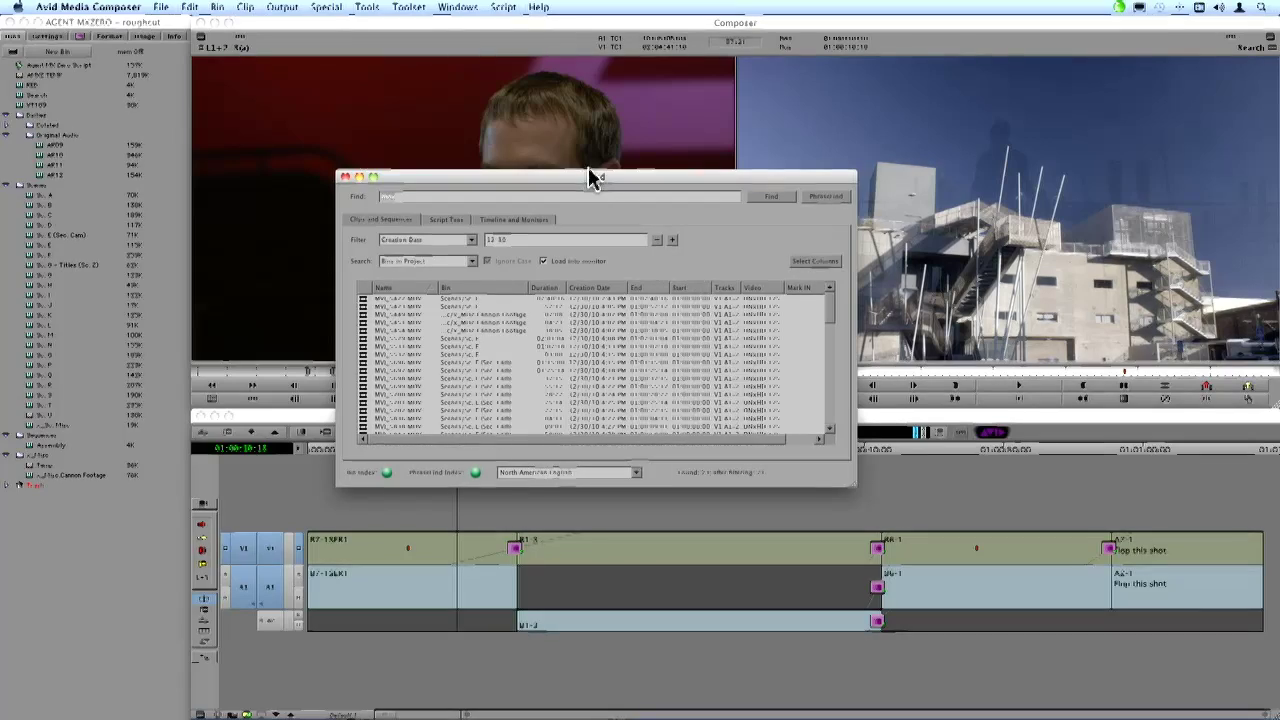
Load MVI_5698.MOV into the source monitor and scrub to the hallway figure.
{"action": "left_click_drag", "start_coordinate": [590, 177], "coordinate": [998, 372]}
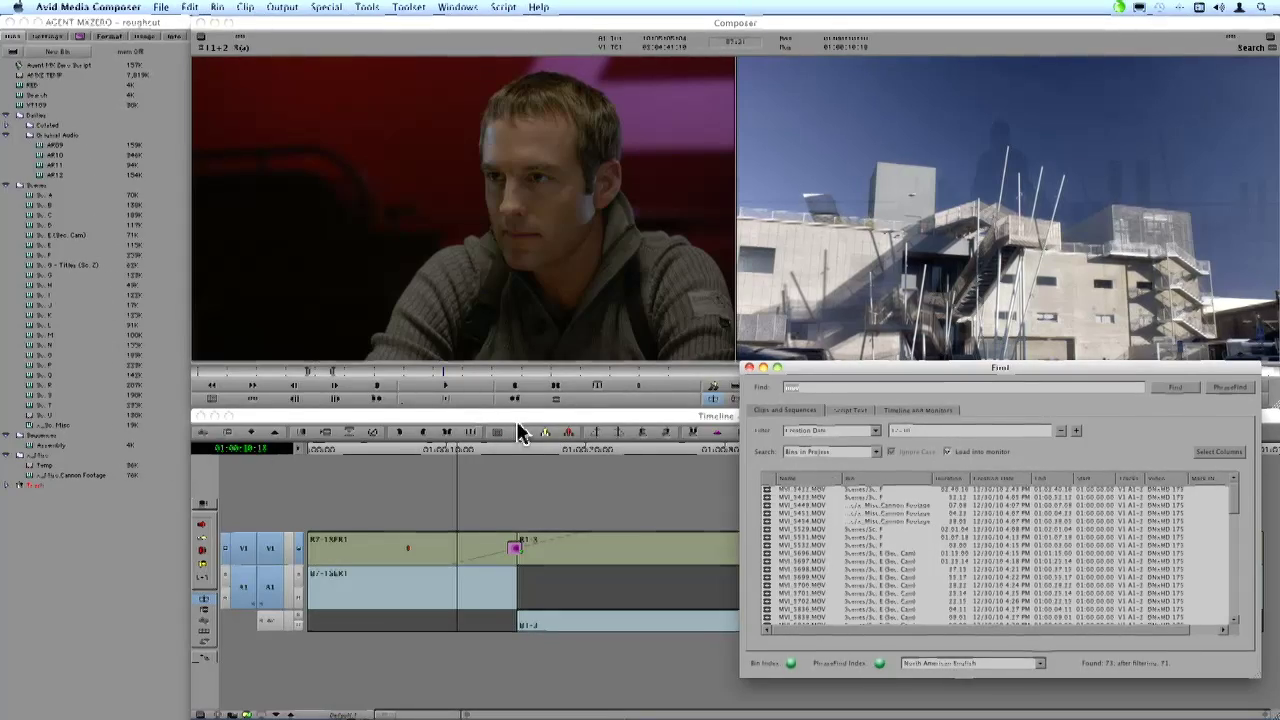
{"action": "left_click_drag", "start_coordinate": [1014, 370], "coordinate": [1024, 385]}
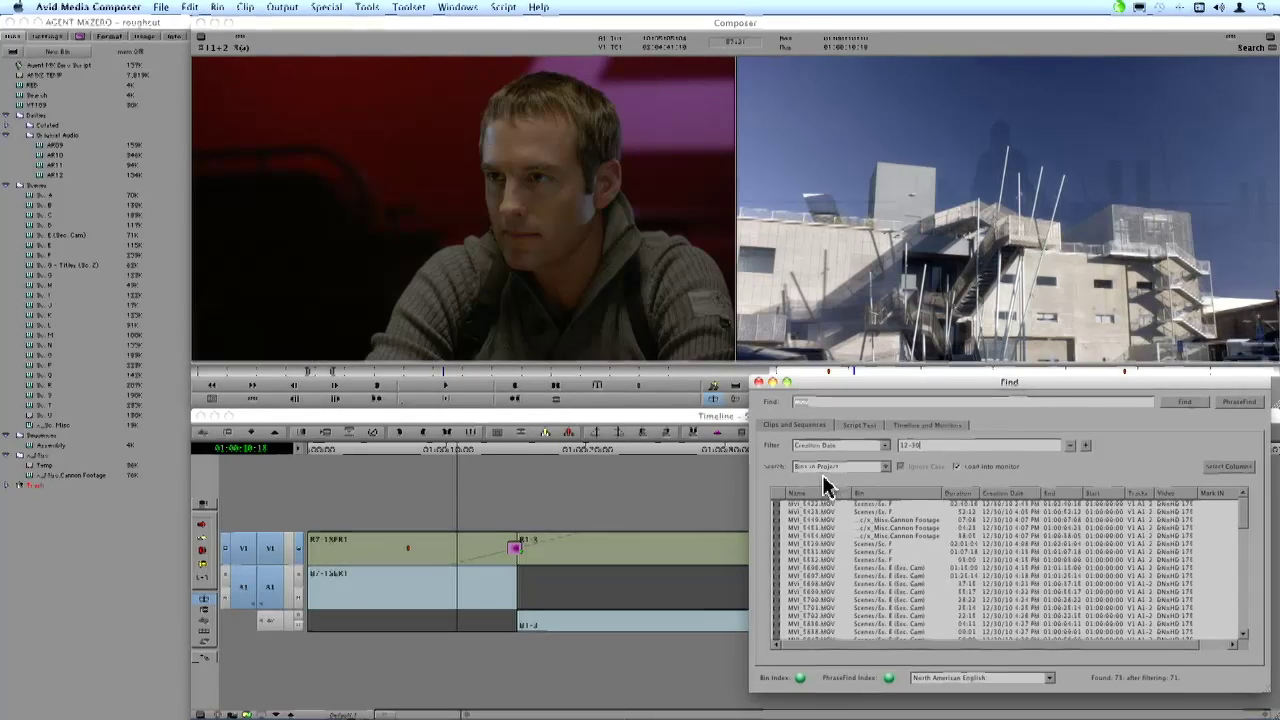
{"action": "left_click", "coordinate": [780, 586]}
{"action": "double_click", "coordinate": [780, 592]}
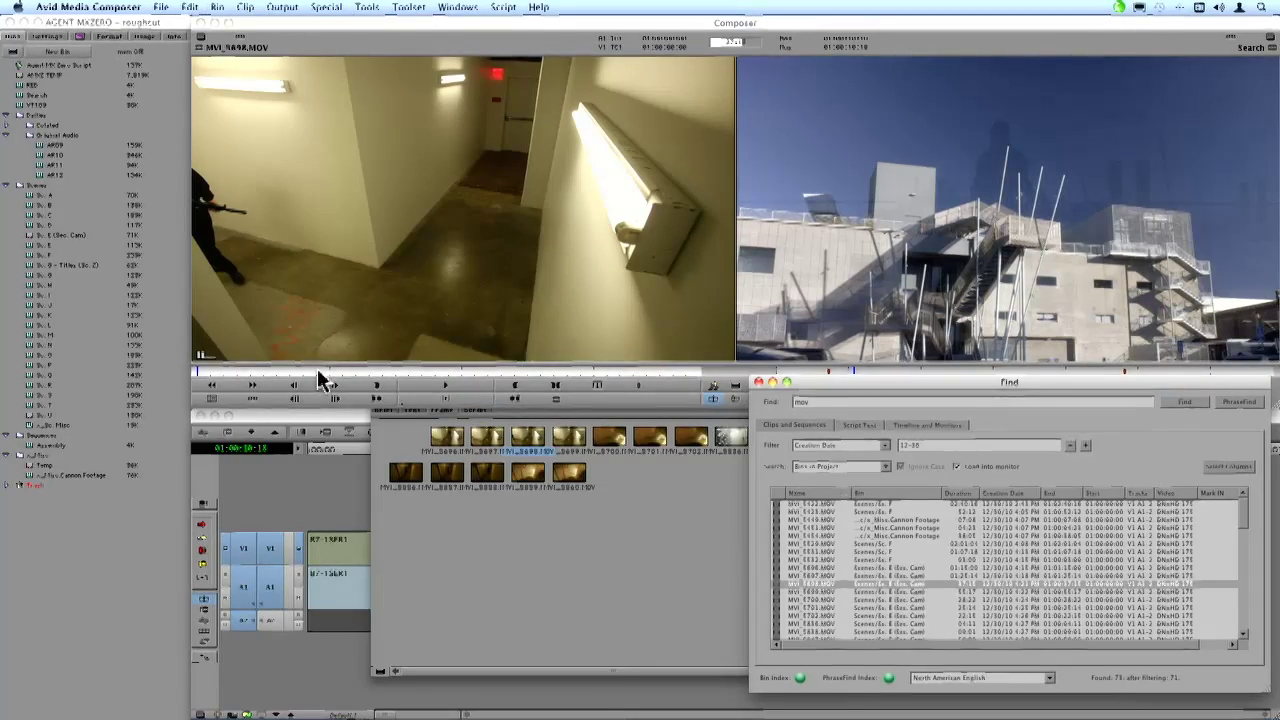
{"action": "left_click_drag", "start_coordinate": [315, 372], "coordinate": [418, 371]}
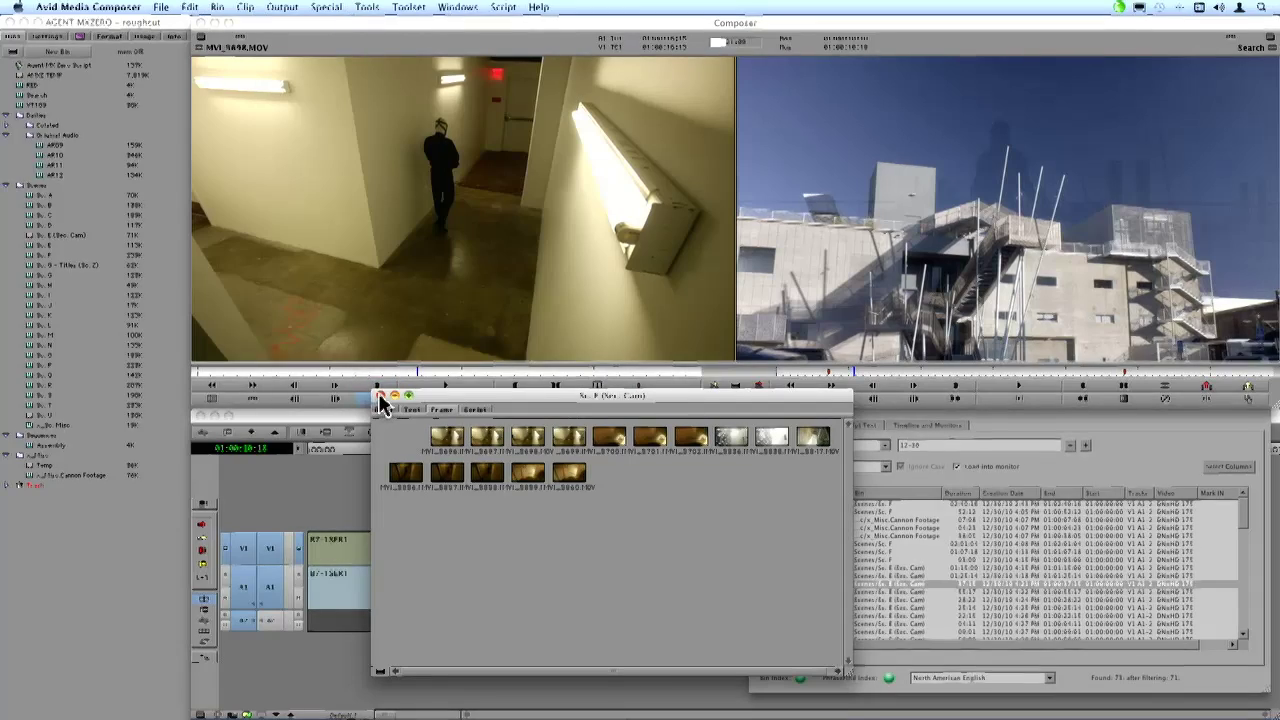
Close the Sc. E (Sec. Cam) bin and return the Find window to the centre.
{"action": "left_click", "coordinate": [376, 398]}
{"action": "left_click", "coordinate": [1050, 388]}
{"action": "left_click_drag", "start_coordinate": [1050, 388], "coordinate": [712, 238]}
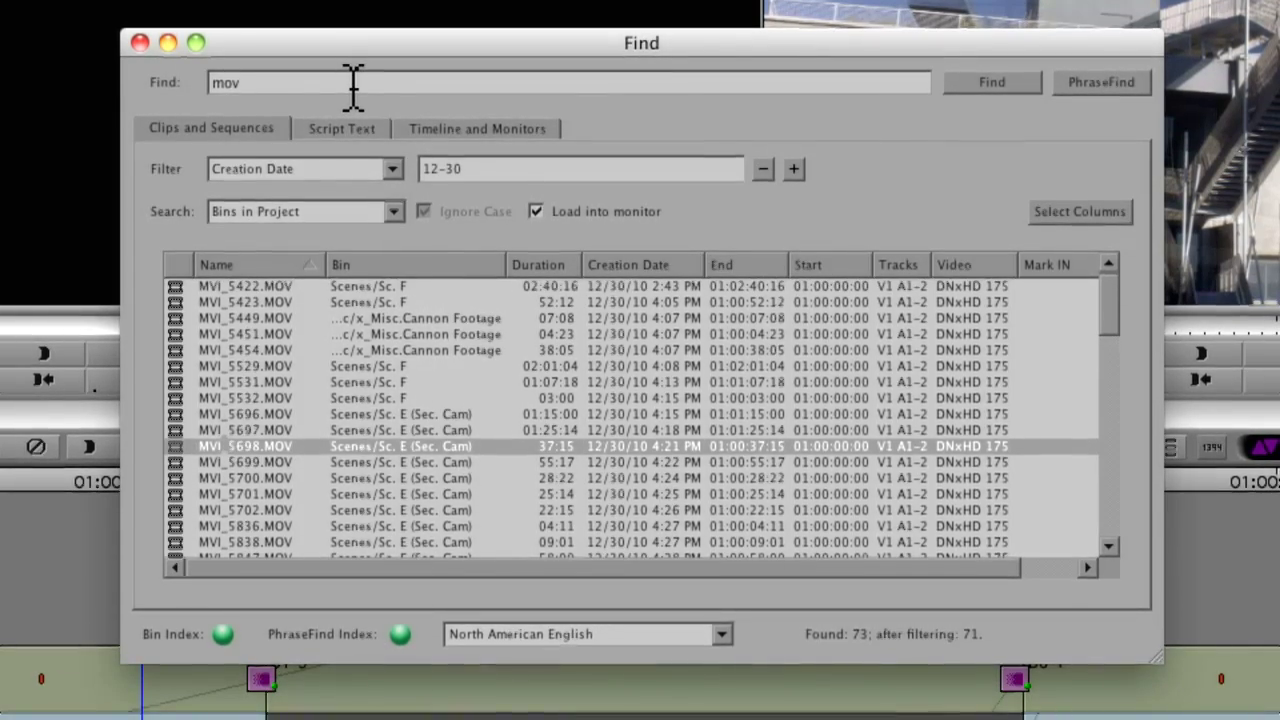
Search for 'zero' instead of 'mov' and remove the 12-30 Creation Date filter.
{"action": "left_click_drag", "start_coordinate": [282, 78], "coordinate": [174, 74]}
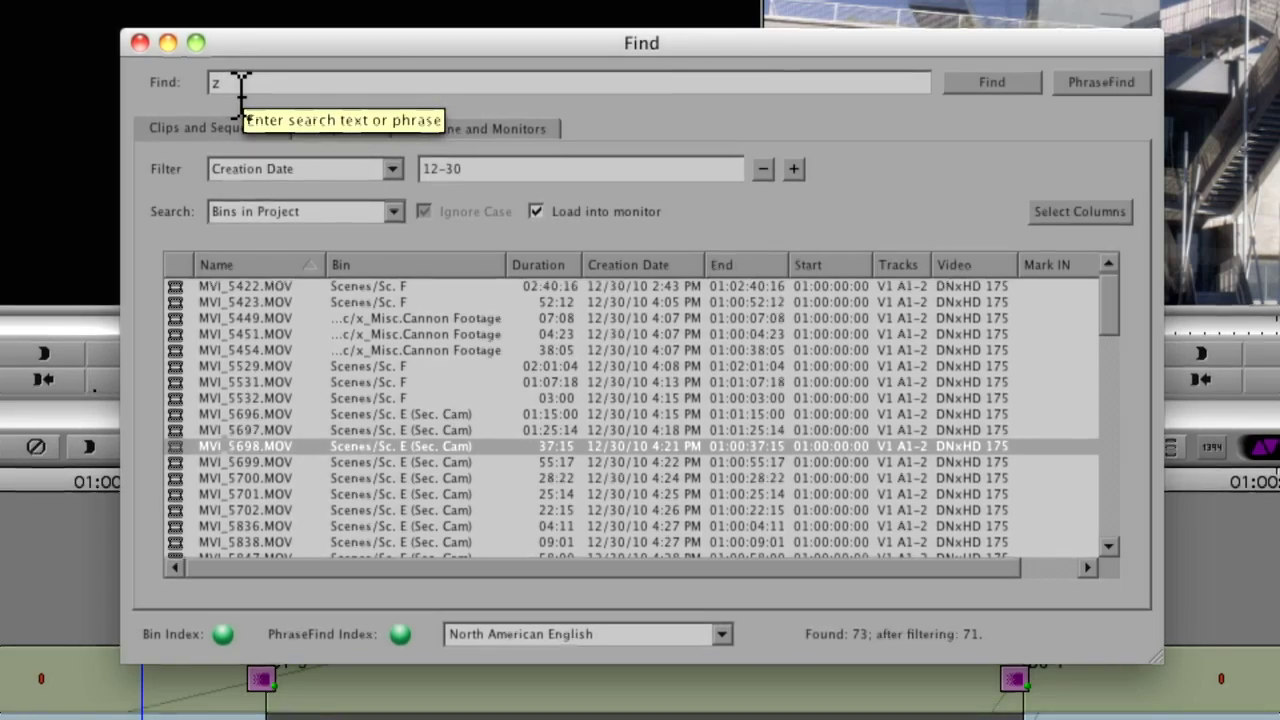
{"action": "type", "text": "ero"}
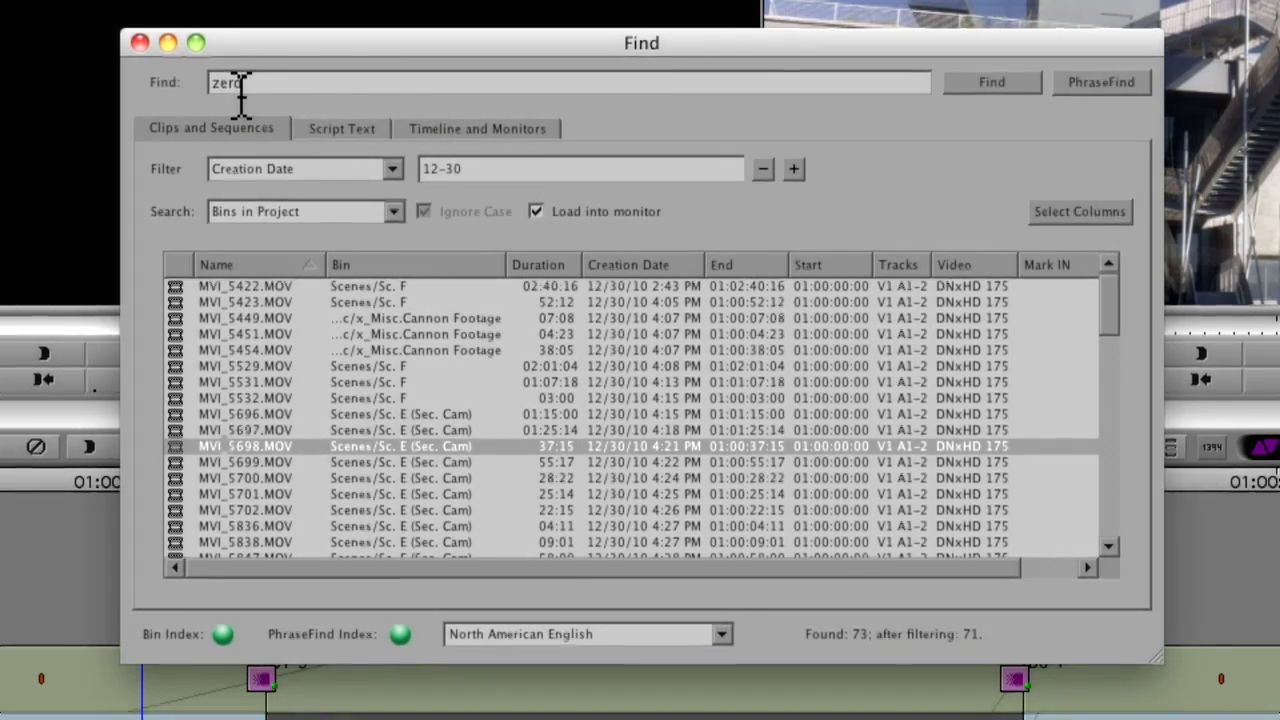
{"action": "left_click", "coordinate": [965, 84]}
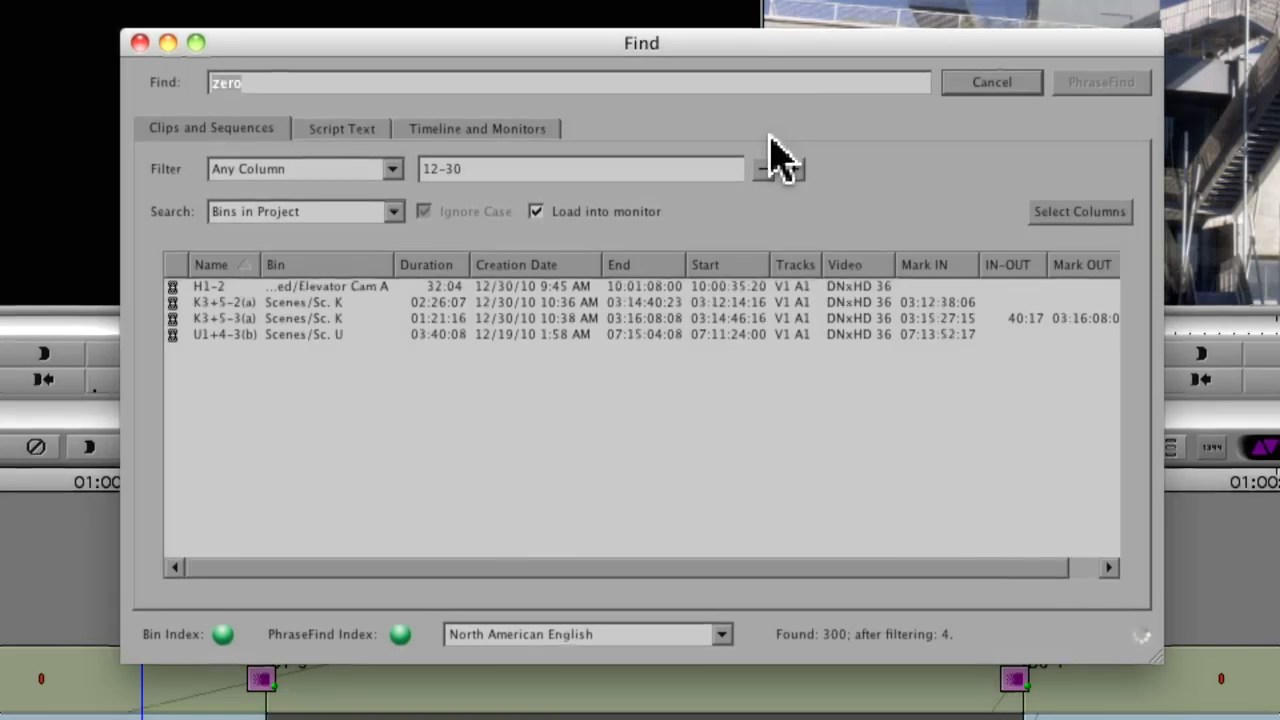
{"action": "left_click", "coordinate": [765, 169]}
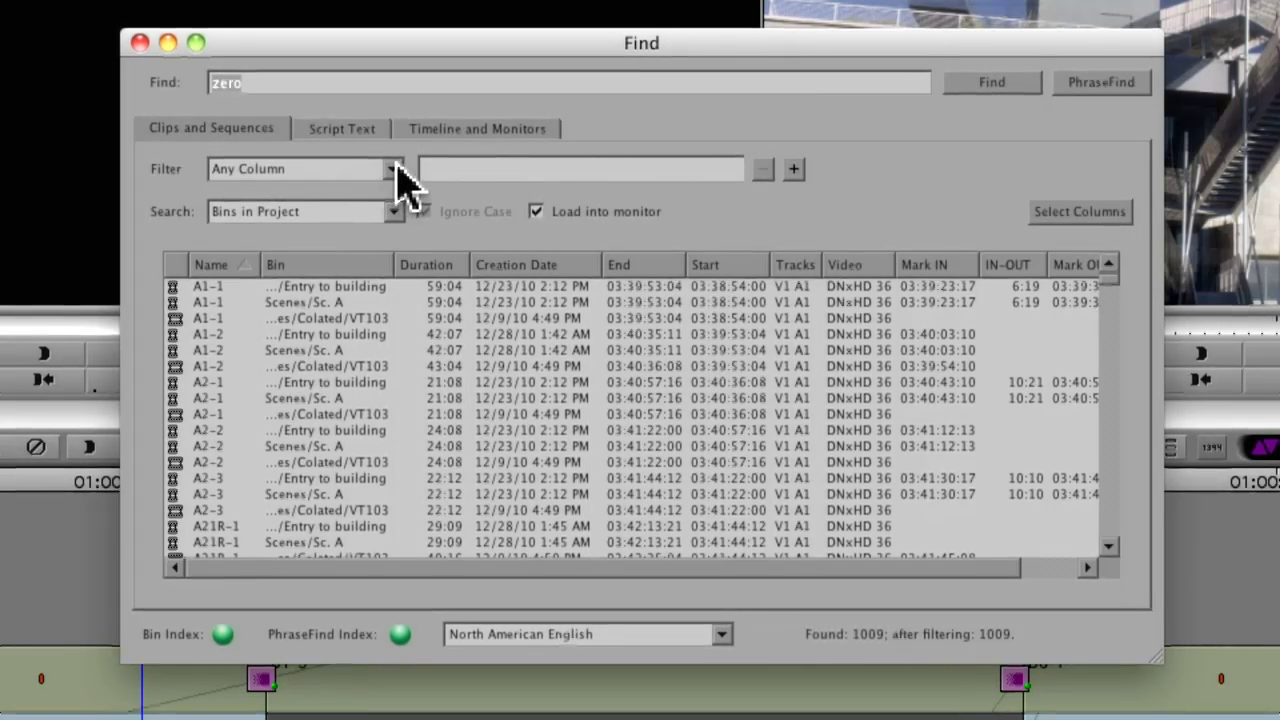
Filter the results to clips whose Char column contains 'zer'.
{"action": "left_click", "coordinate": [394, 170]}
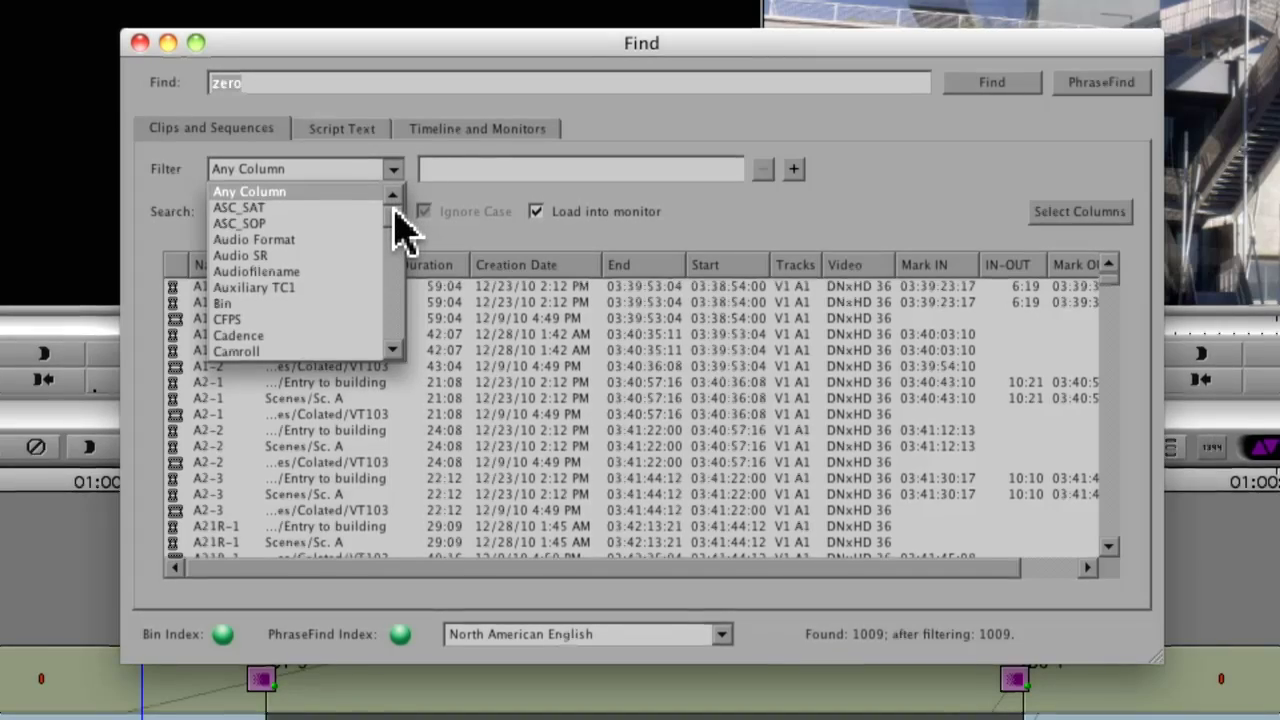
{"action": "scroll", "coordinate": [395, 212], "scroll_direction": "down", "scroll_amount": 1}
{"action": "scroll", "coordinate": [397, 230], "scroll_direction": "down", "scroll_amount": 3}
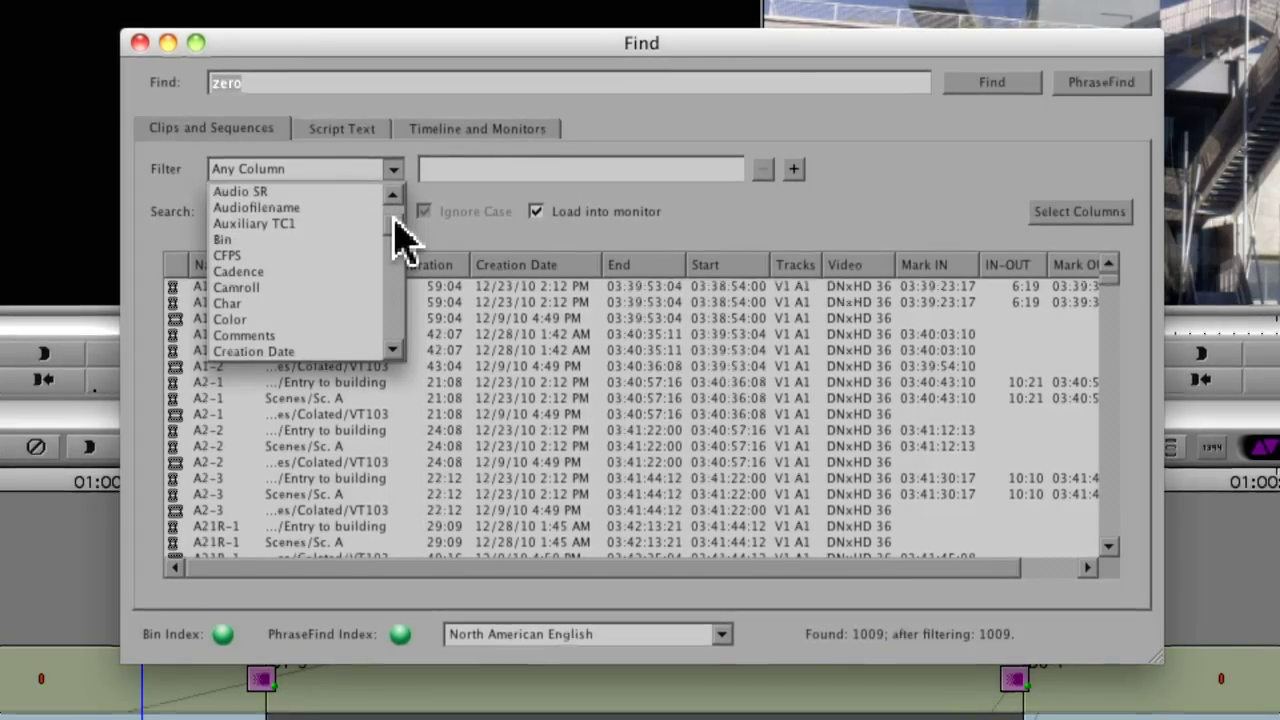
{"action": "left_click", "coordinate": [280, 303]}
{"action": "left_click", "coordinate": [463, 172]}
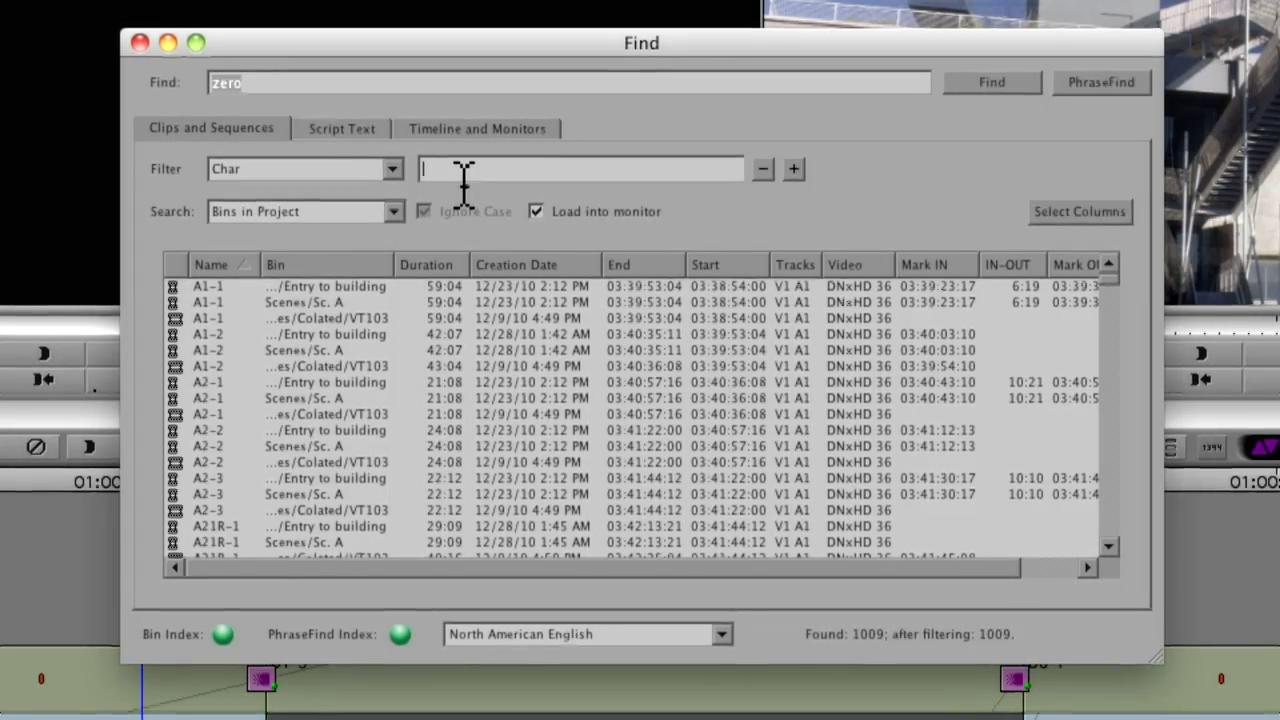
{"action": "type", "text": "zero"}
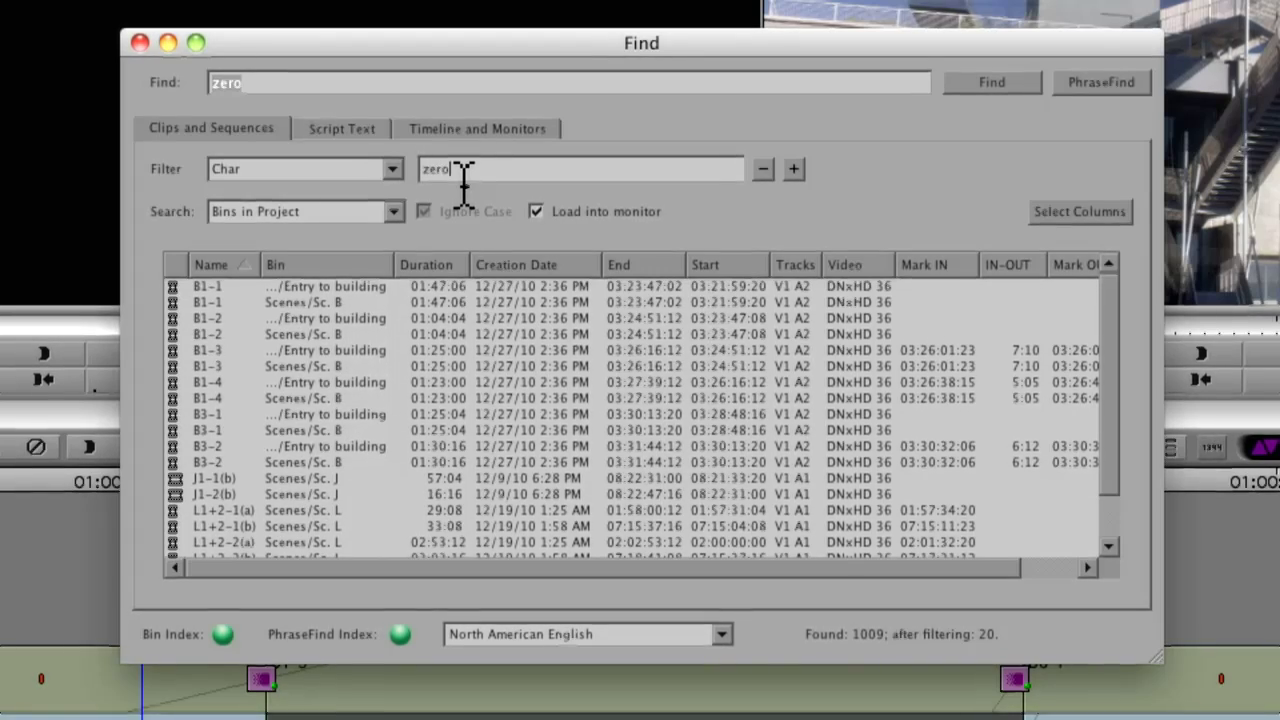
{"action": "left_click_drag", "start_coordinate": [736, 574], "coordinate": [900, 580]}
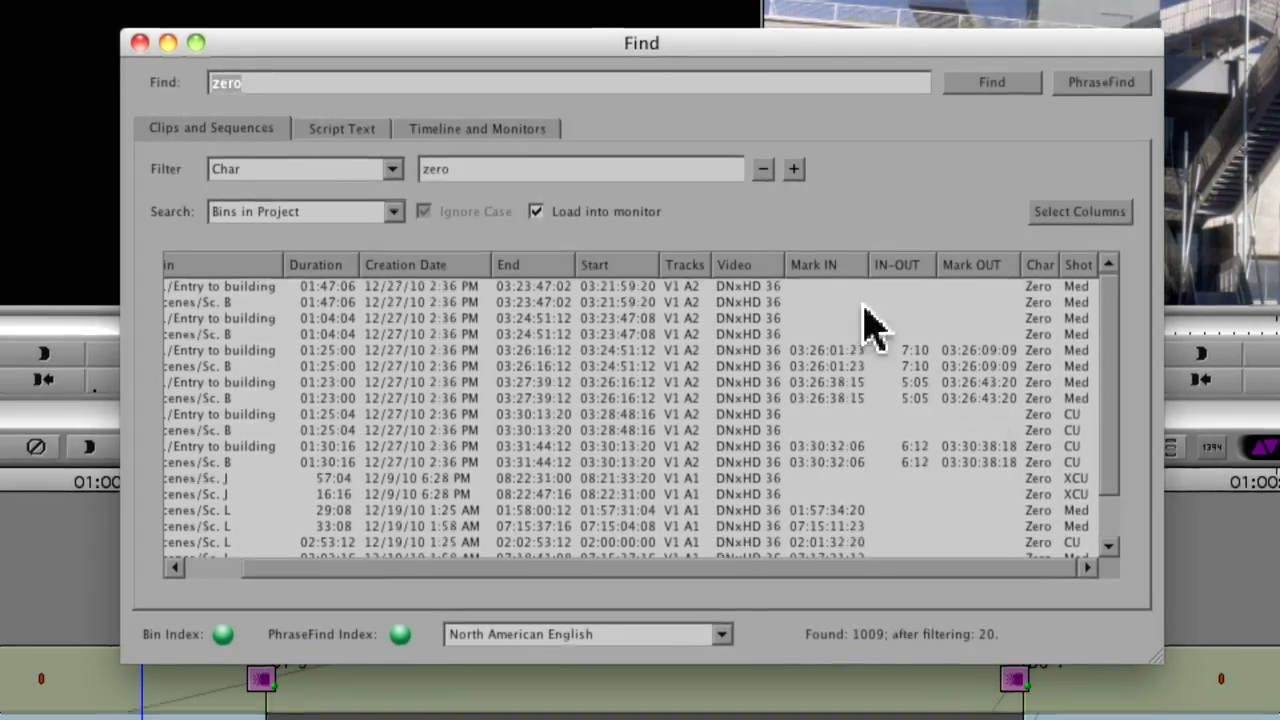
Add a second filter row requiring the Shot column to contain 'med'.
{"action": "left_click", "coordinate": [793, 169]}
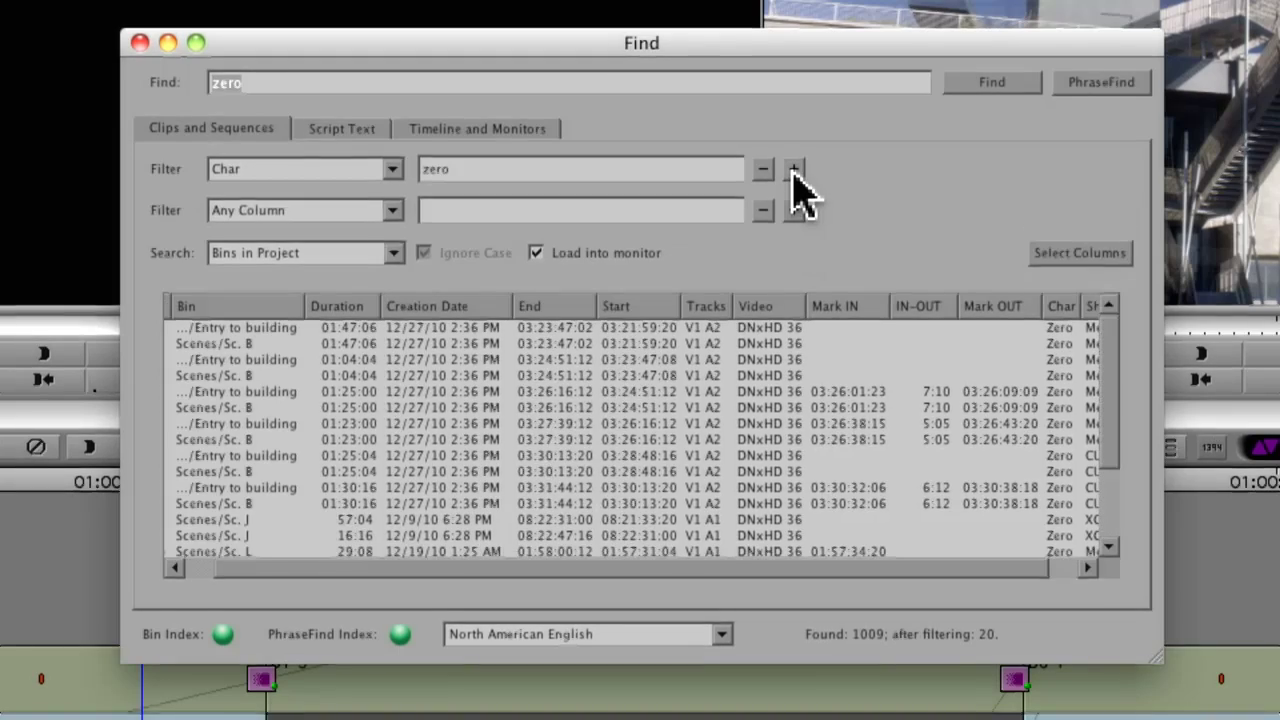
{"action": "left_click", "coordinate": [393, 211]}
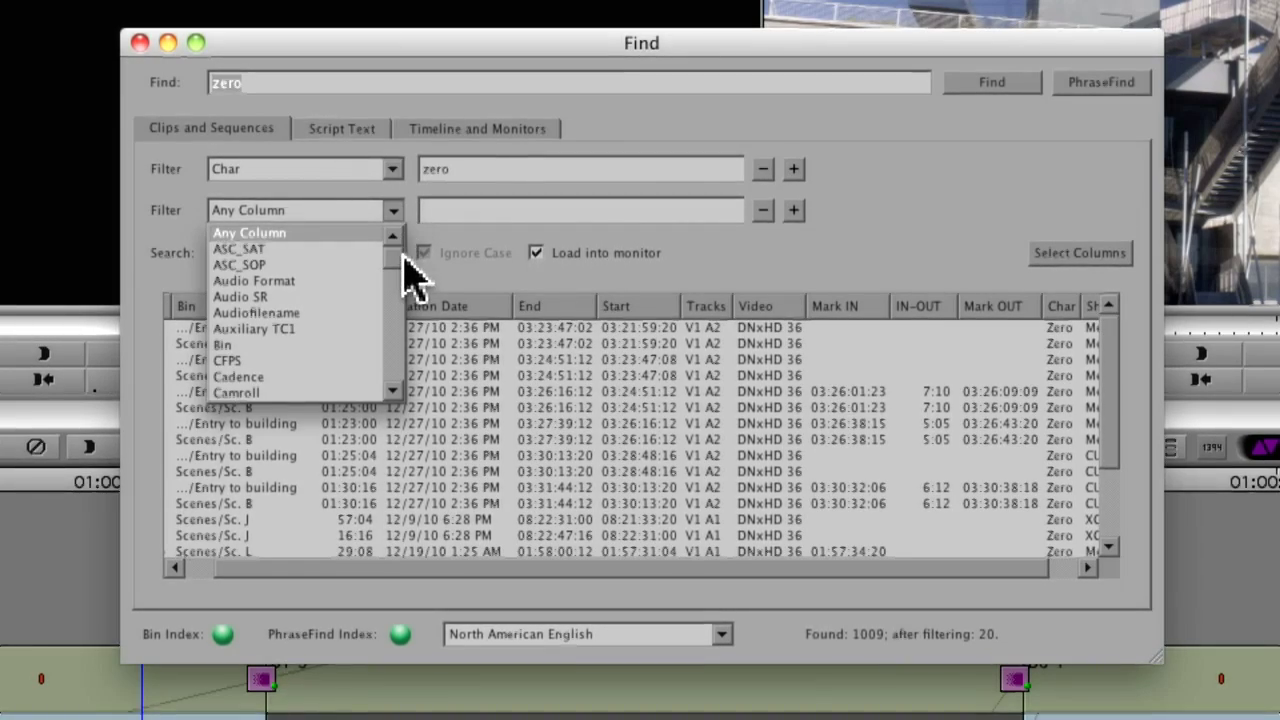
{"action": "left_click_drag", "start_coordinate": [396, 255], "coordinate": [384, 324]}
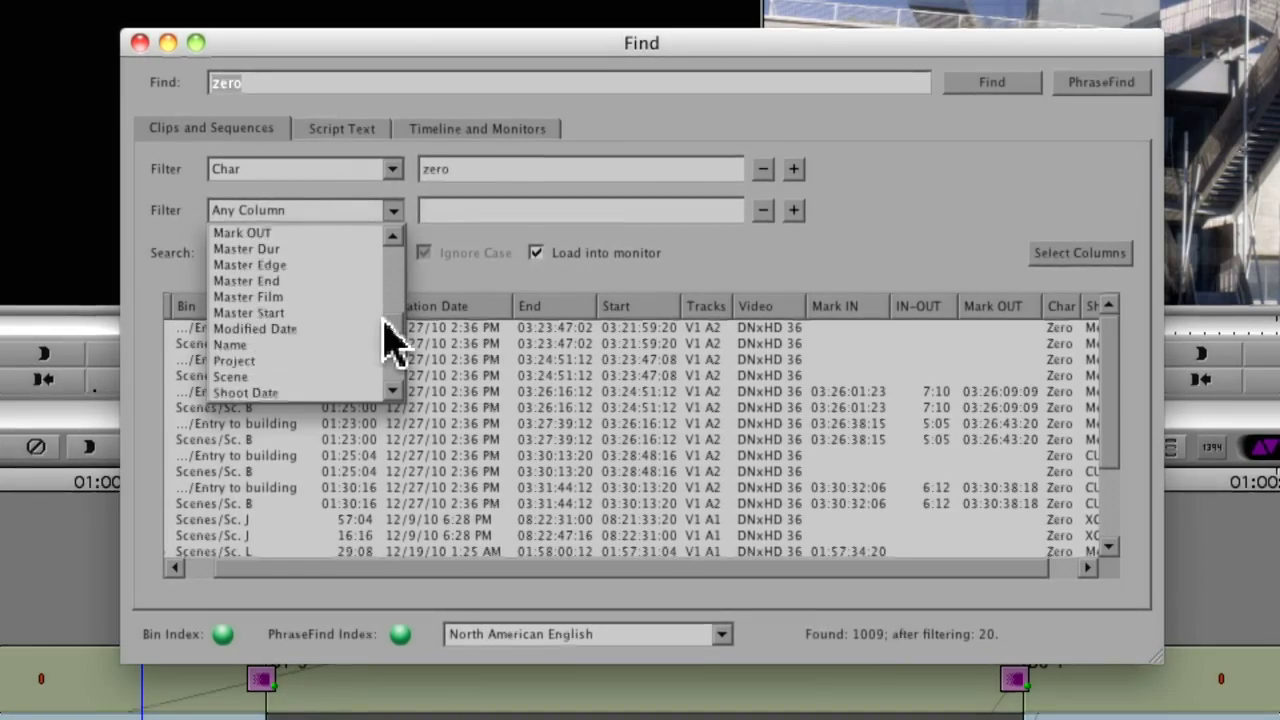
{"action": "left_click", "coordinate": [322, 360]}
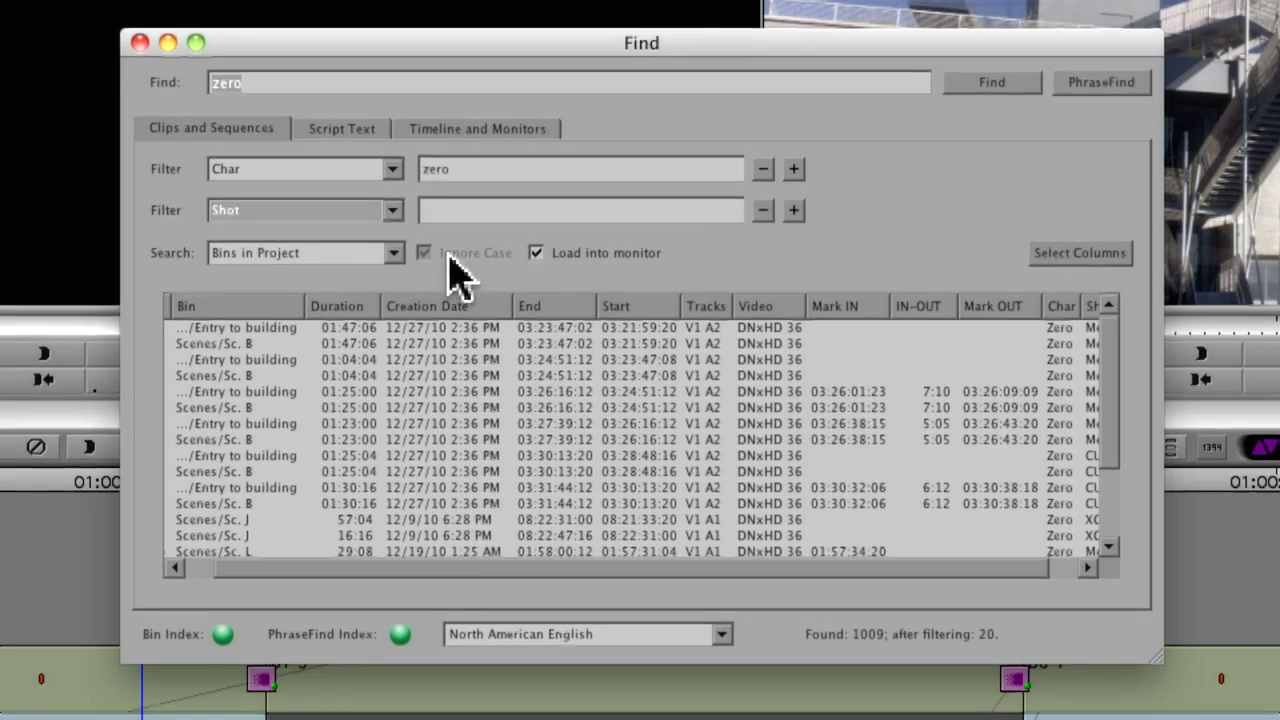
{"action": "left_click", "coordinate": [486, 210]}
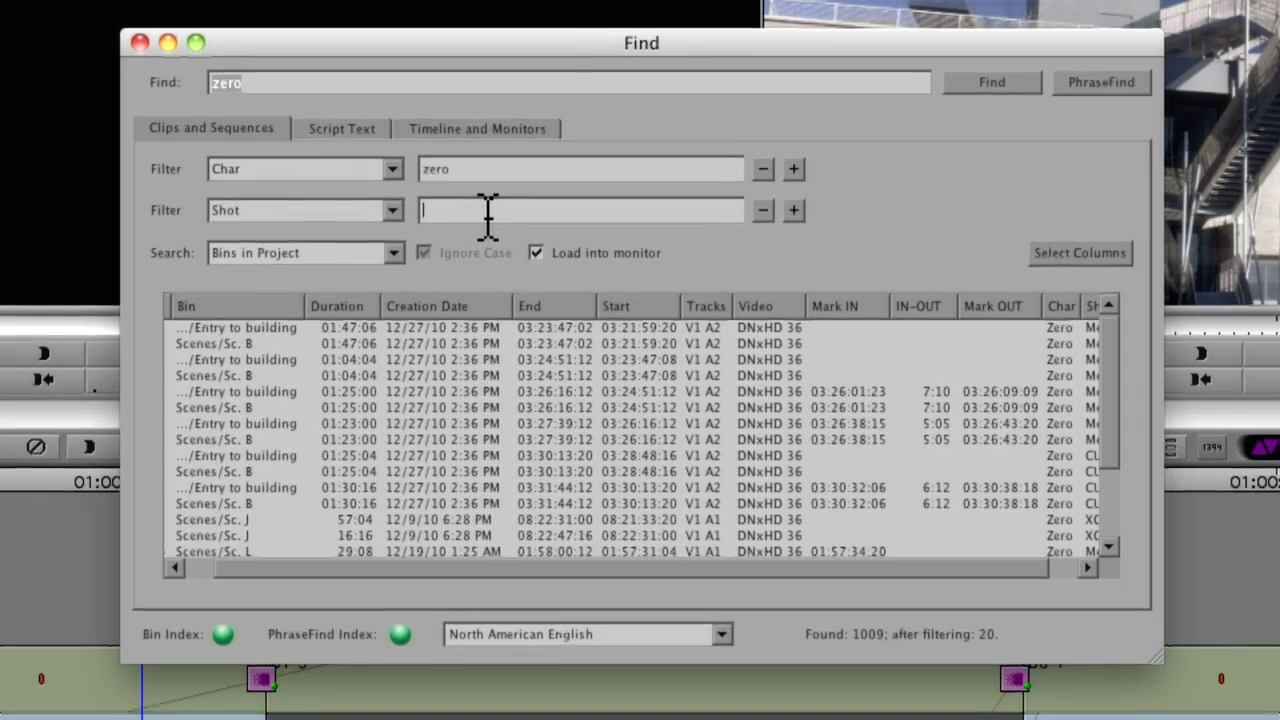
{"action": "type", "text": "med"}
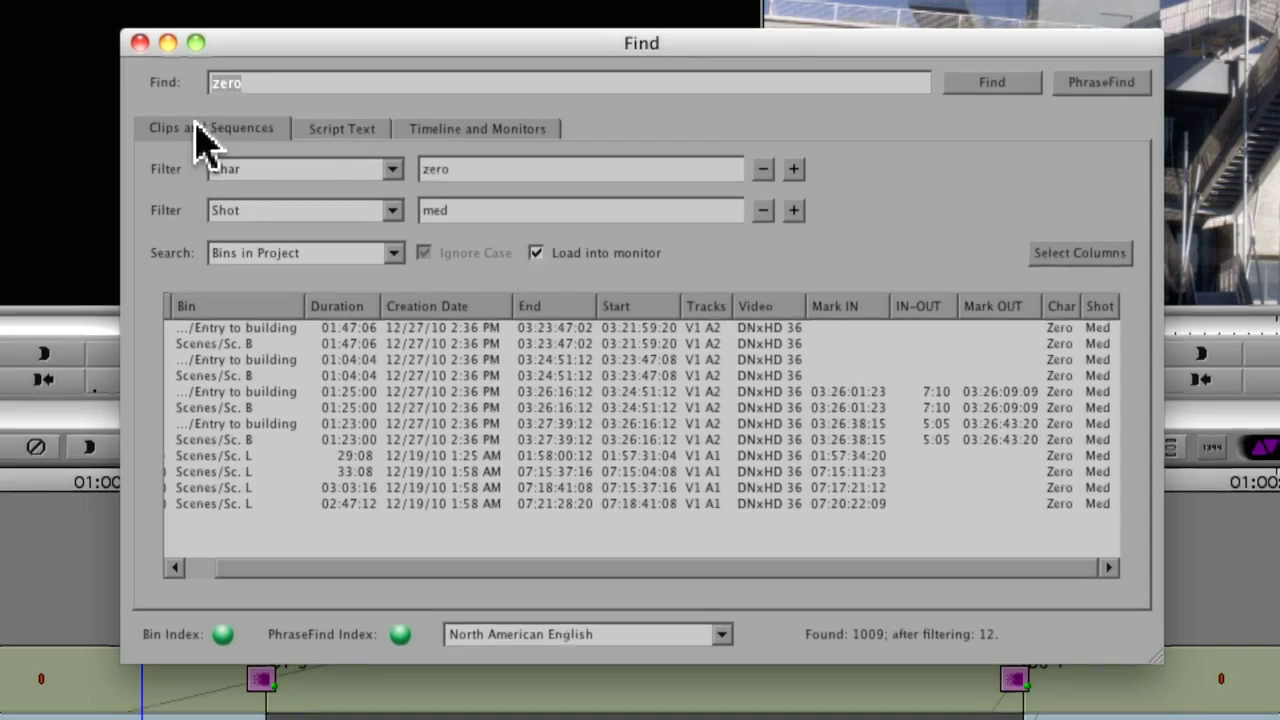
{"action": "left_click", "coordinate": [340, 130]}
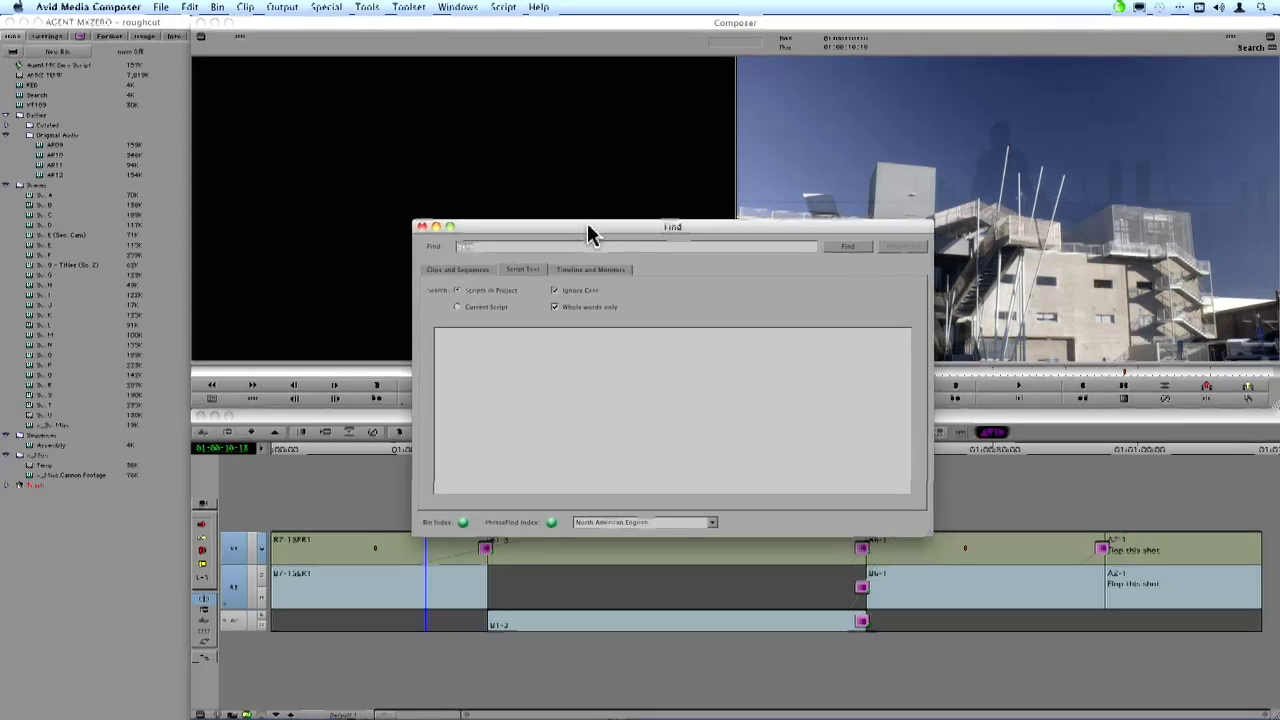
Open the Agent MX Zero Script from the bins, then close it again.
{"action": "left_click_drag", "start_coordinate": [591, 238], "coordinate": [372, 228]}
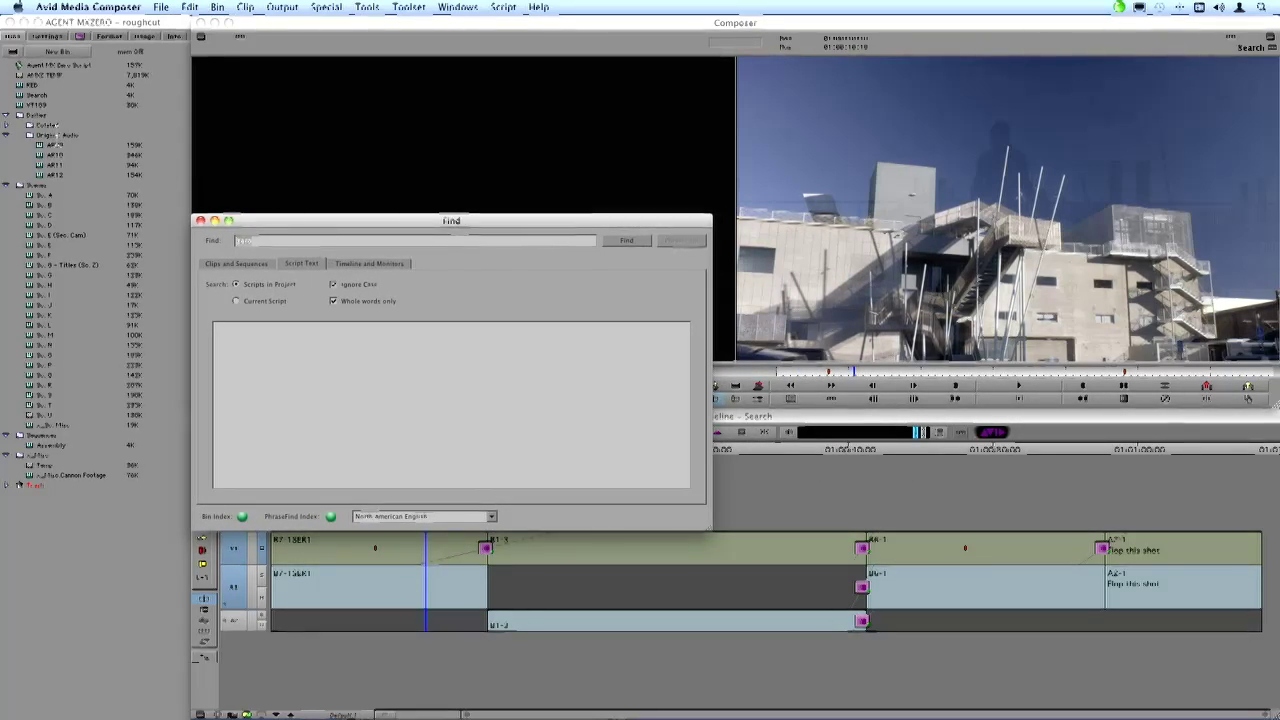
{"action": "double_click", "coordinate": [21, 68]}
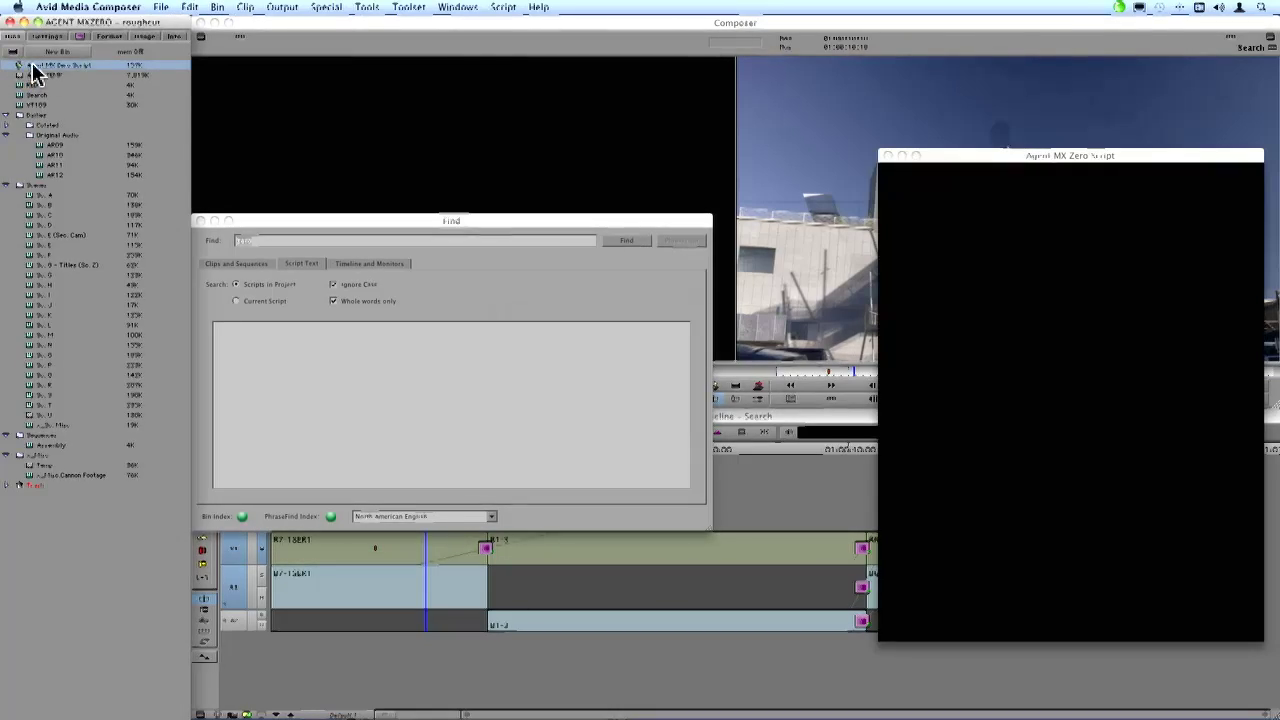
{"action": "left_click_drag", "start_coordinate": [976, 158], "coordinate": [912, 136]}
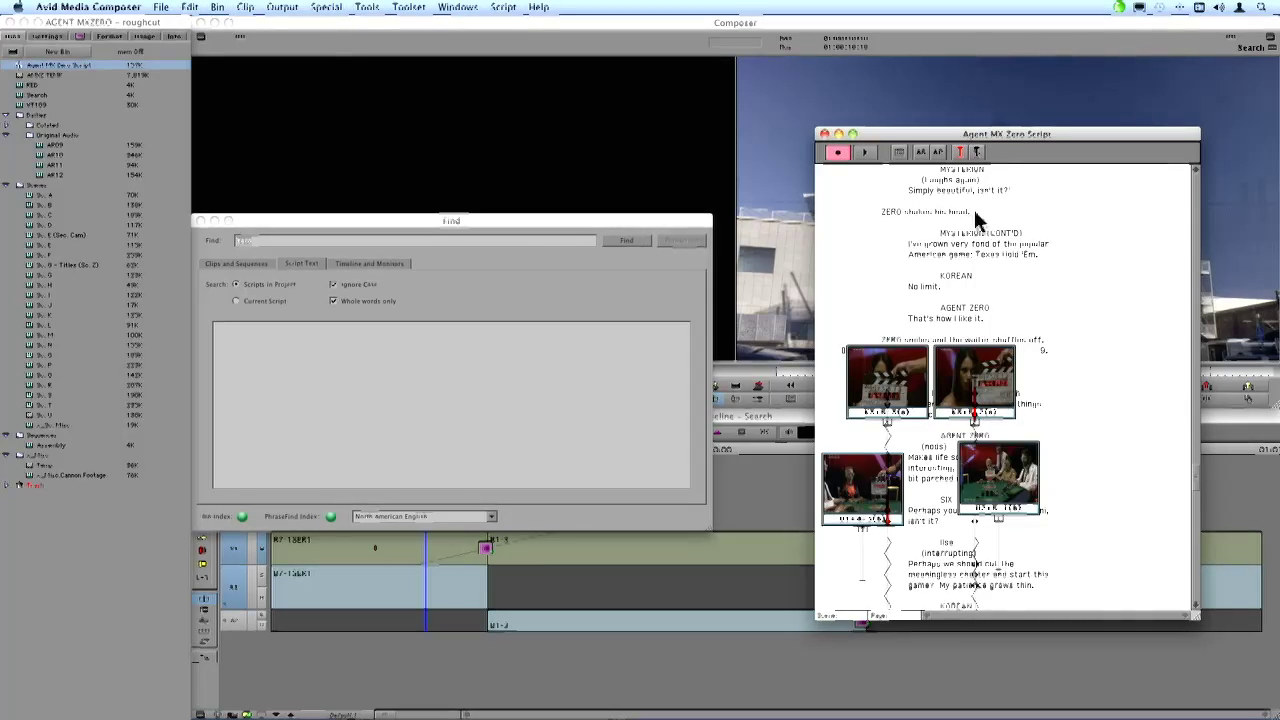
{"action": "left_click", "coordinate": [824, 134]}
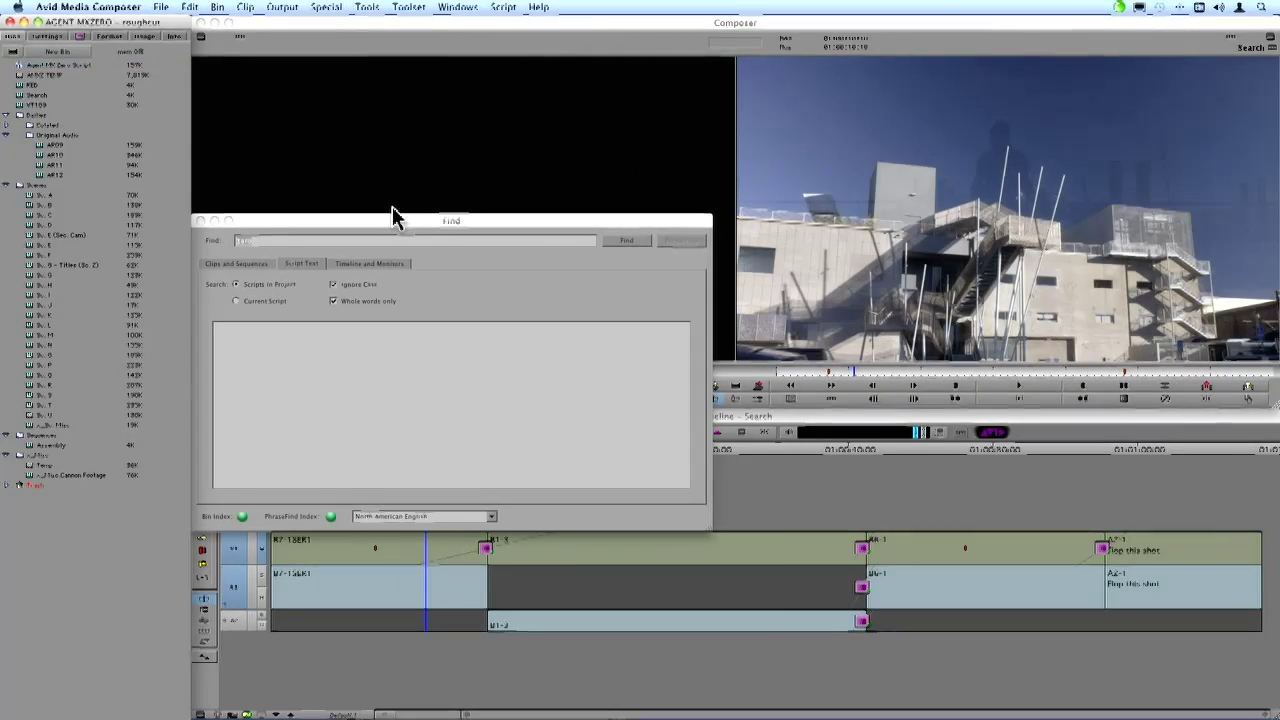
{"action": "left_click_drag", "start_coordinate": [368, 228], "coordinate": [425, 233]}
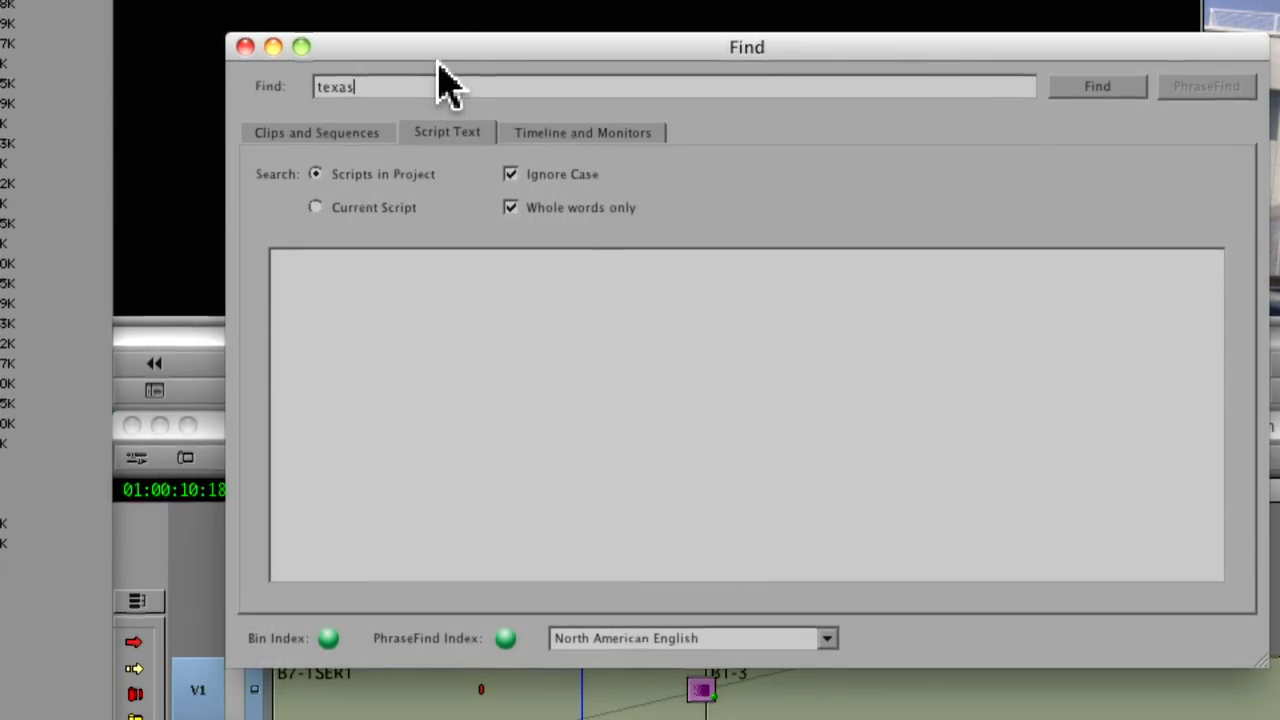
Search script text for 'texas' and view the first Texas Hold 'Em match in the script.
{"action": "left_click", "coordinate": [1072, 90]}
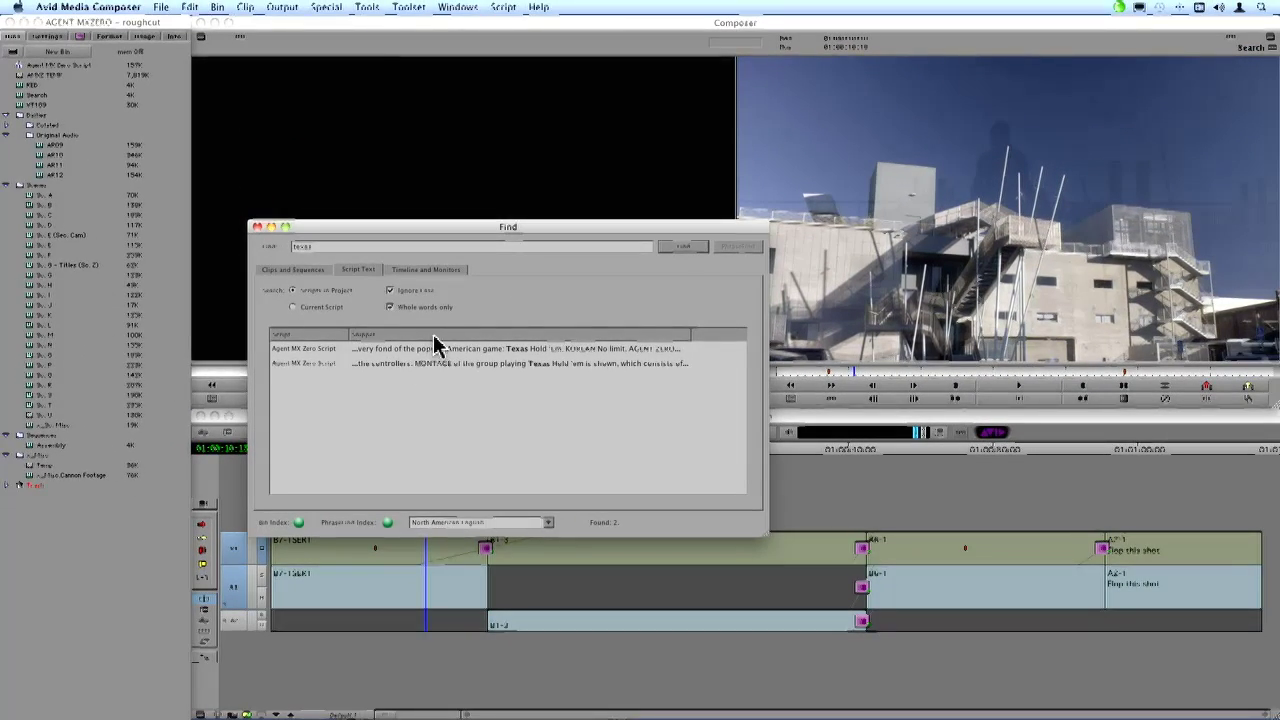
{"action": "left_click_drag", "start_coordinate": [448, 229], "coordinate": [280, 298]}
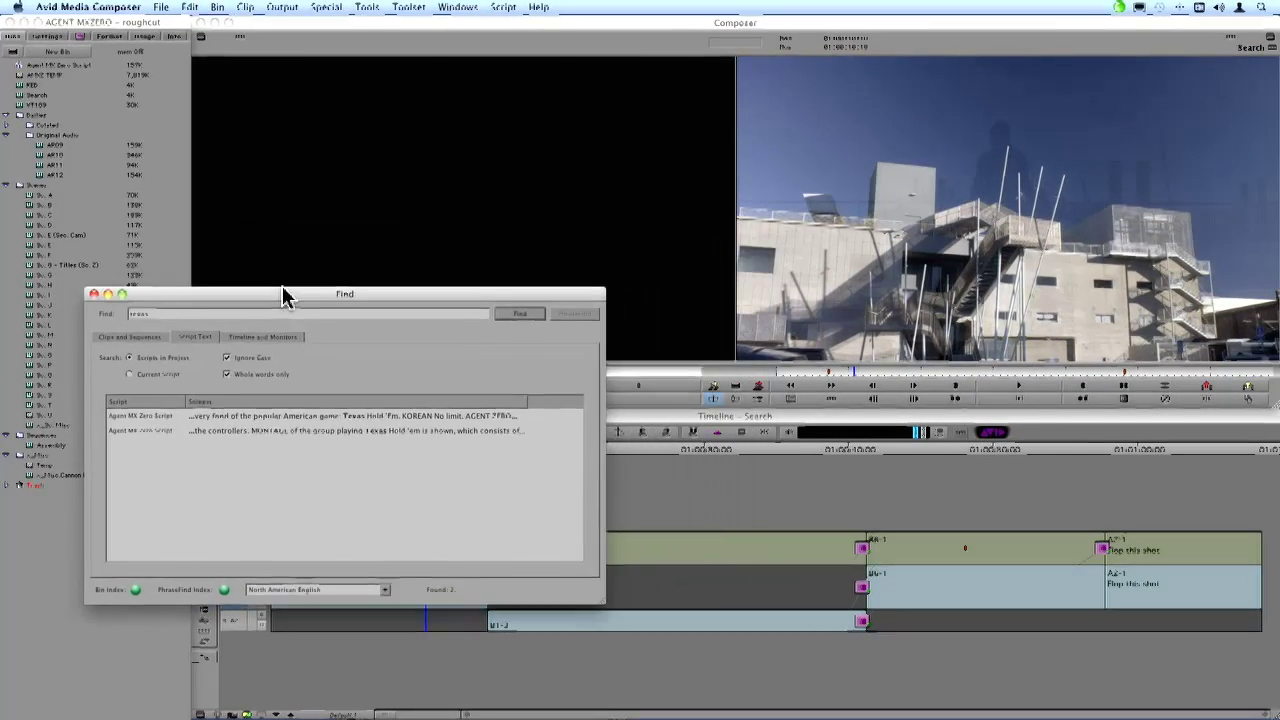
{"action": "double_click", "coordinate": [224, 418]}
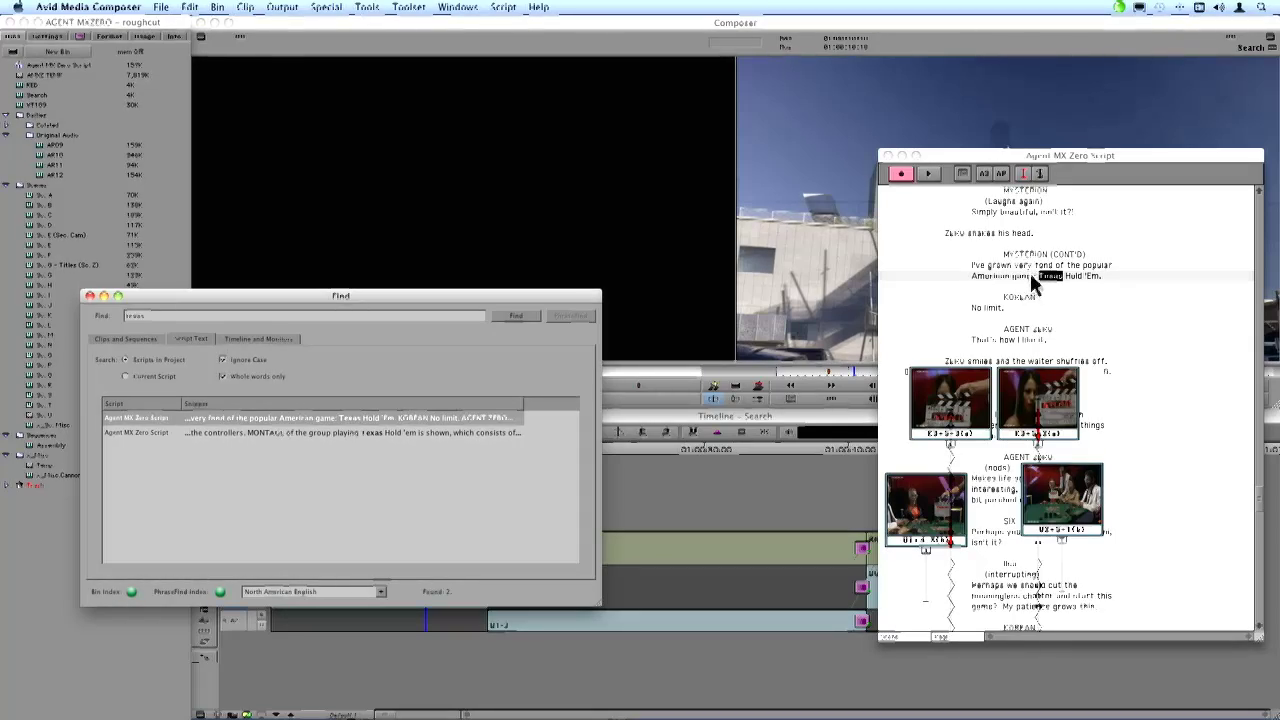
{"action": "left_click_drag", "start_coordinate": [1040, 158], "coordinate": [908, 140]}
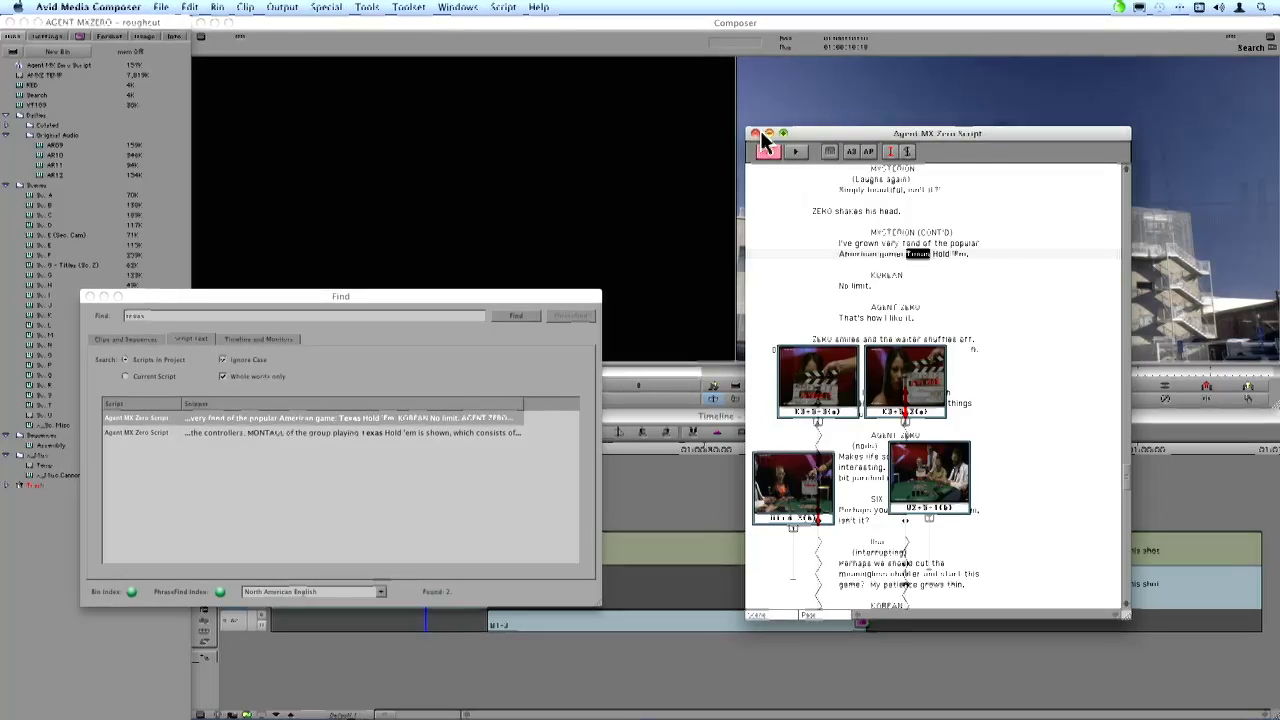
{"action": "key", "text": "super+w"}
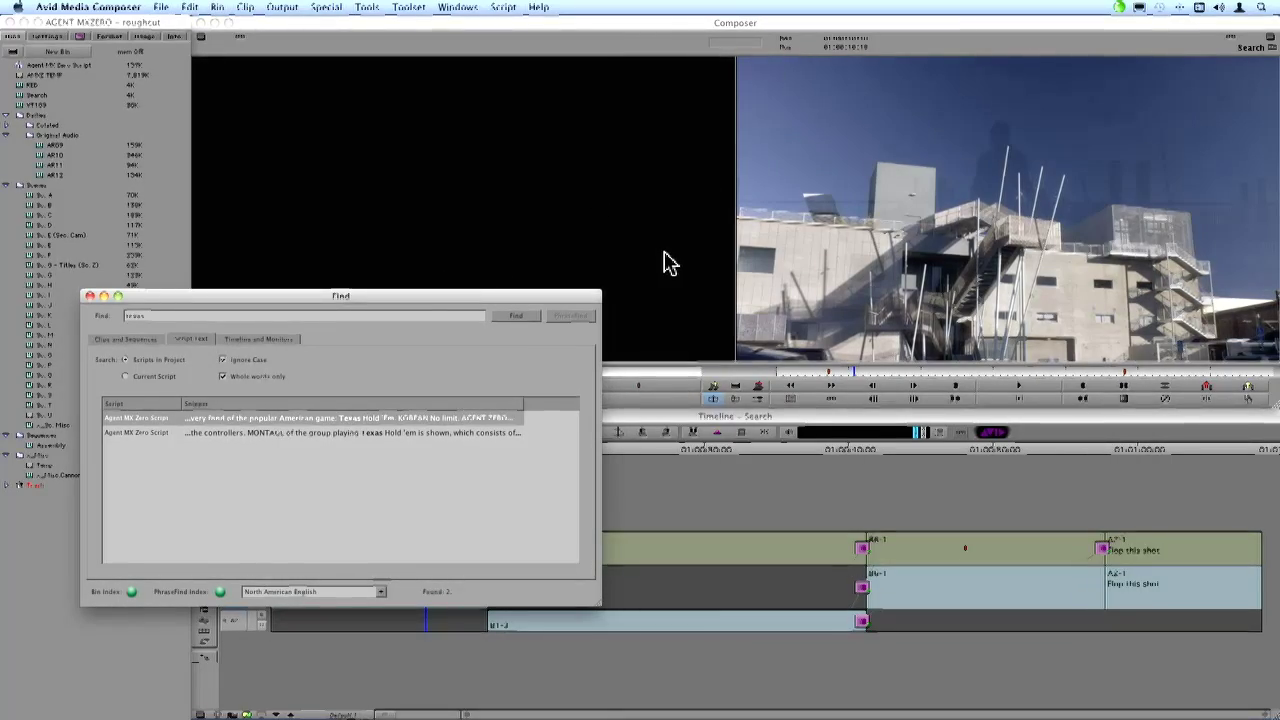
{"action": "left_click_drag", "start_coordinate": [486, 294], "coordinate": [688, 222]}
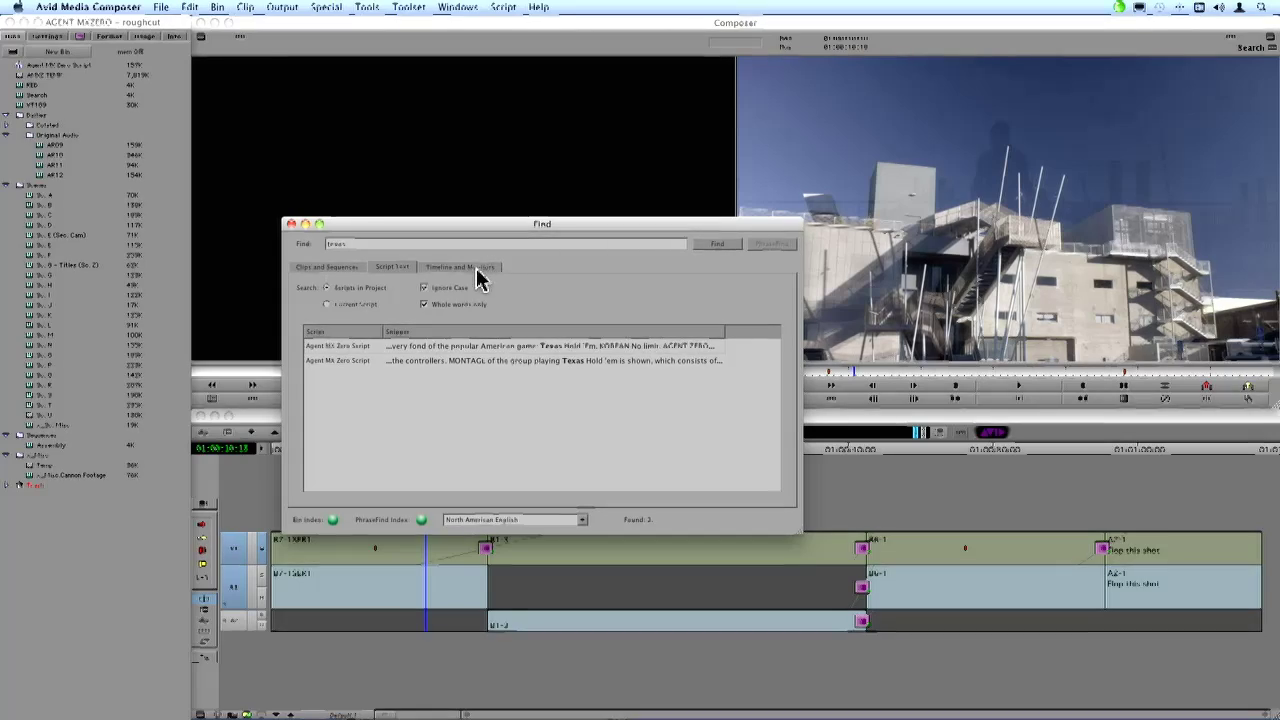
{"action": "left_click", "coordinate": [477, 269]}
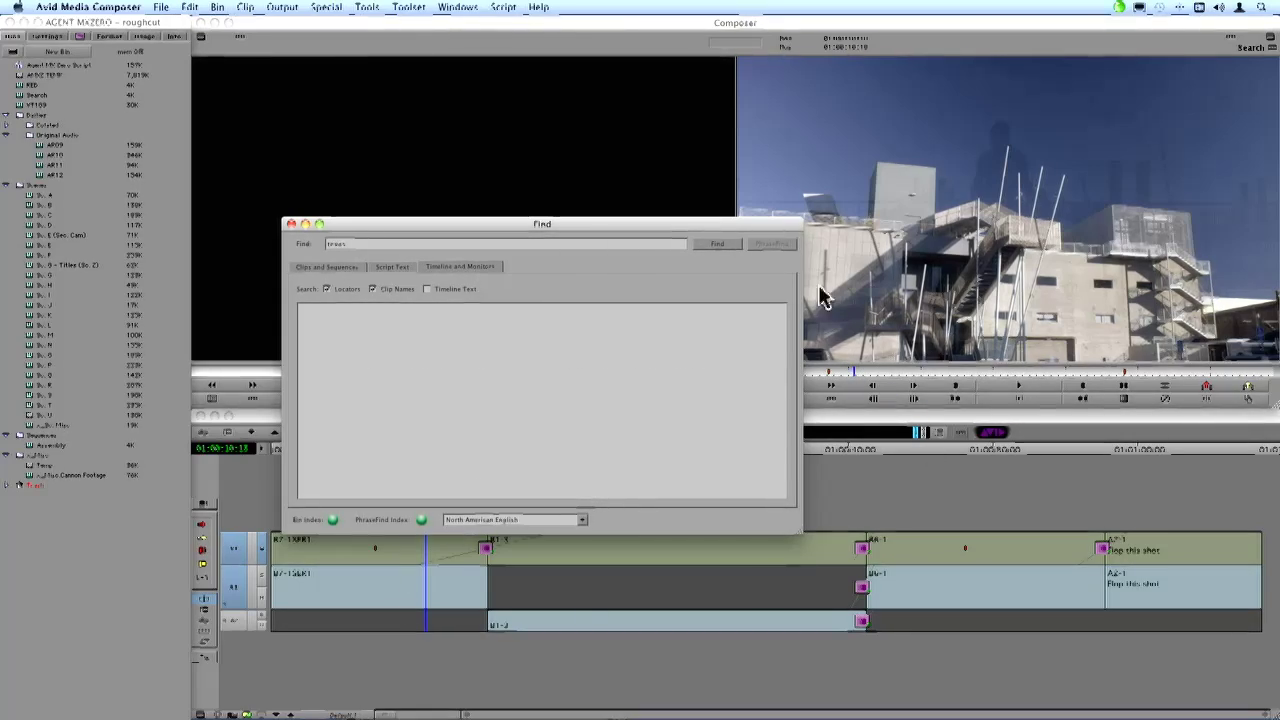
Check the timeline's Clip Text display options, then move the position to the corridor shot.
{"action": "left_click_drag", "start_coordinate": [680, 230], "coordinate": [600, 121]}
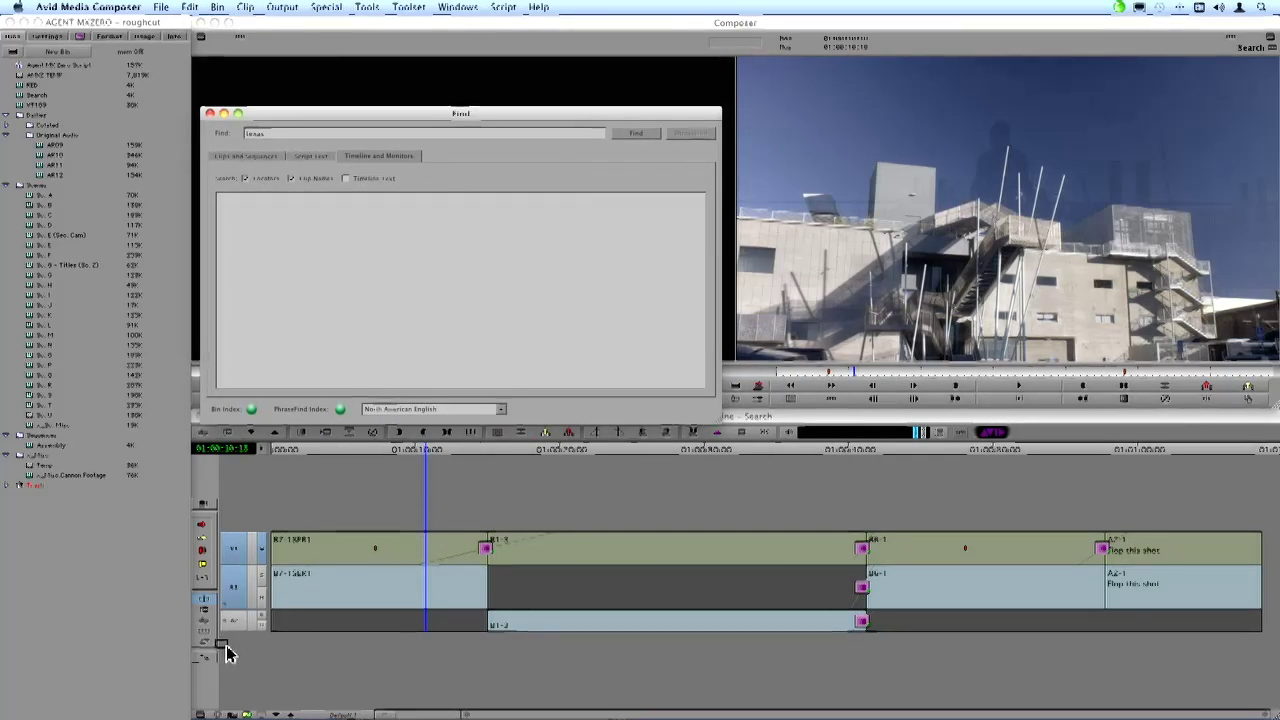
{"action": "left_click", "coordinate": [201, 710]}
{"action": "left_click", "coordinate": [201, 710]}
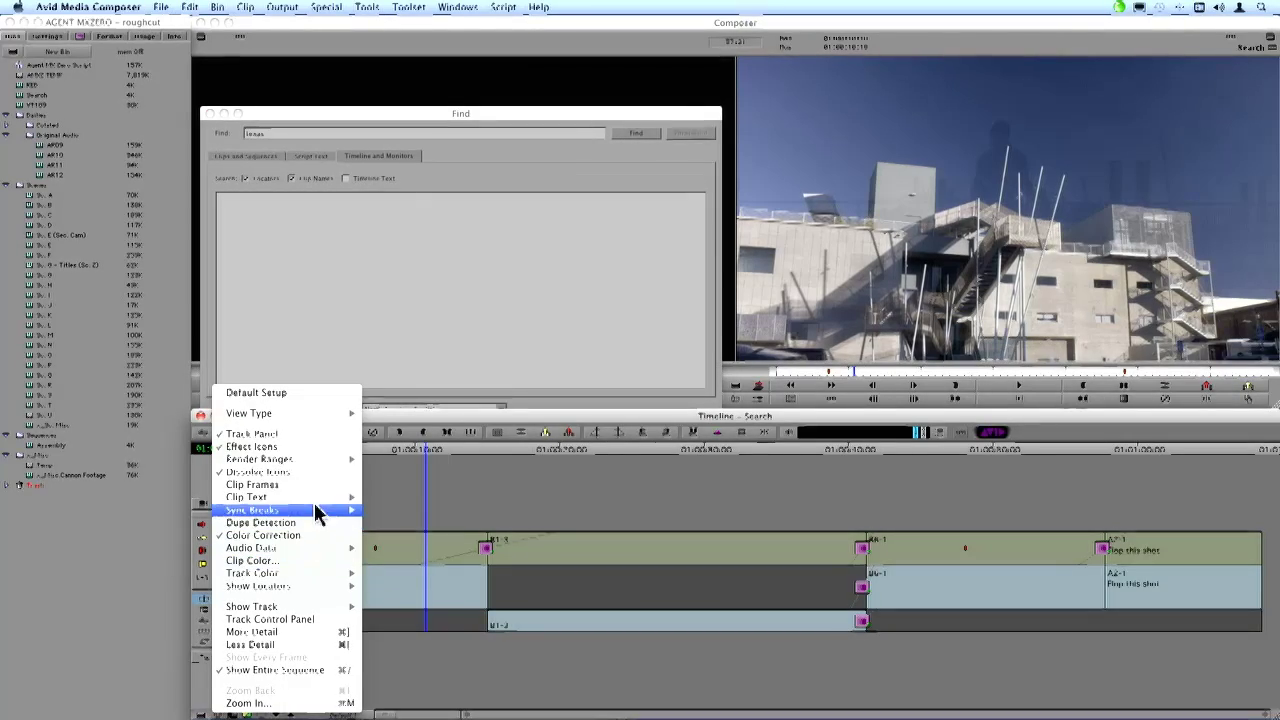
{"action": "mouse_move", "coordinate": [316, 505]}
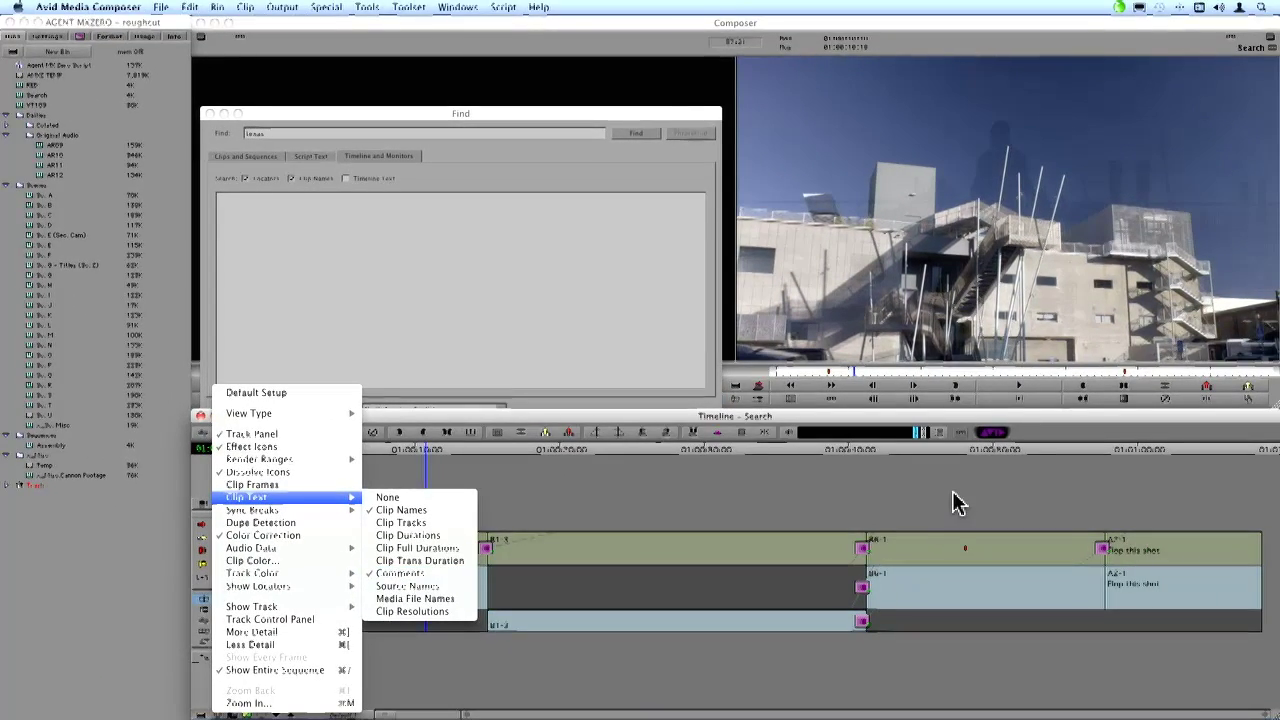
{"action": "left_click", "coordinate": [955, 503]}
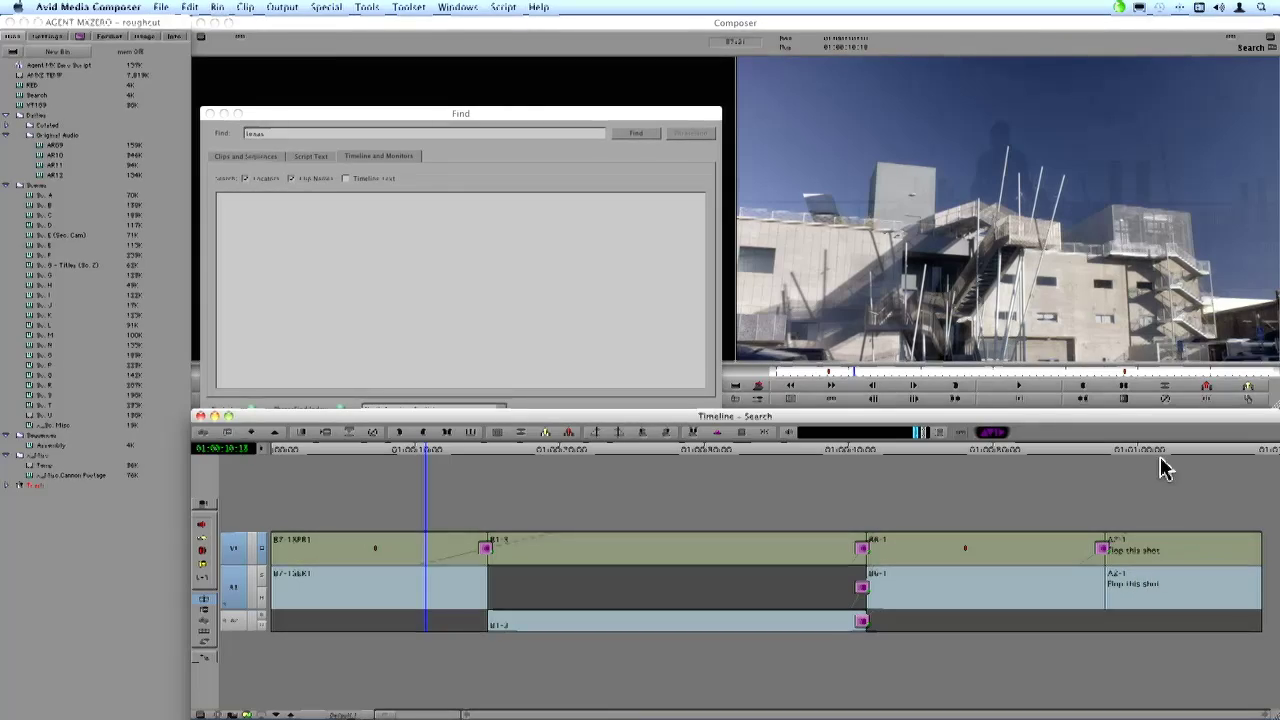
{"action": "left_click_drag", "start_coordinate": [1160, 458], "coordinate": [1137, 457]}
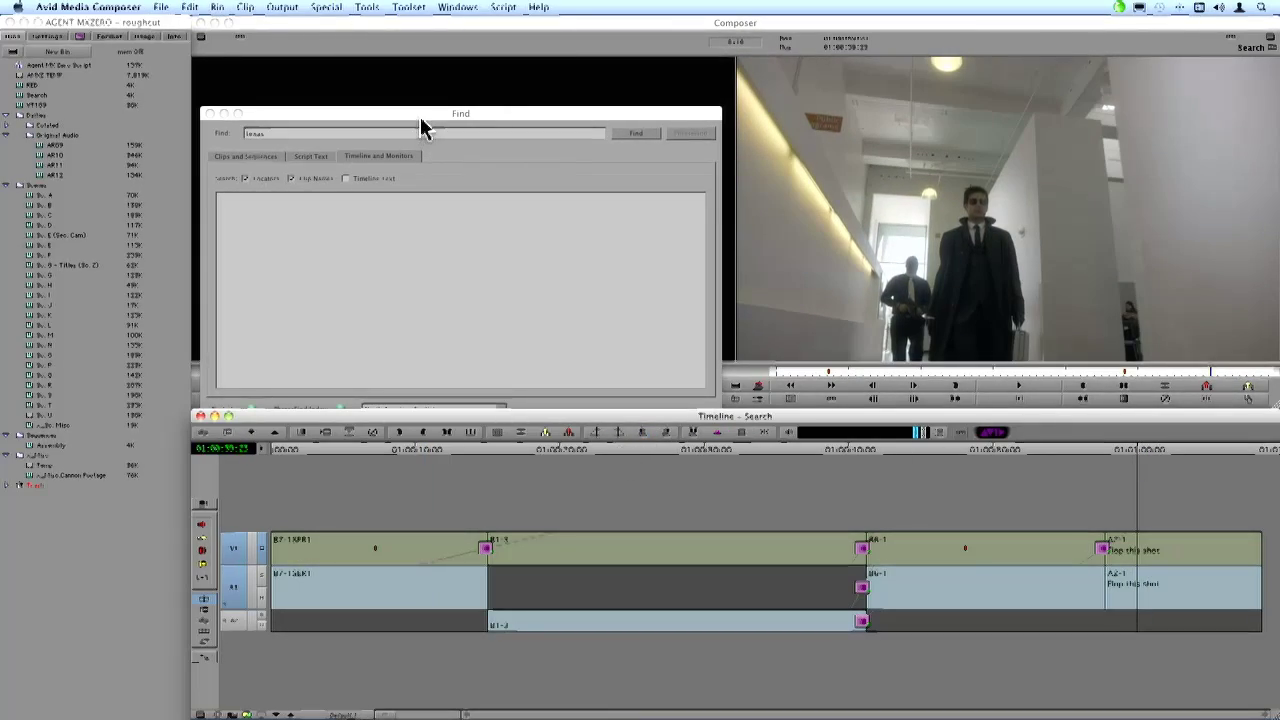
{"action": "left_click_drag", "start_coordinate": [421, 118], "coordinate": [576, 216]}
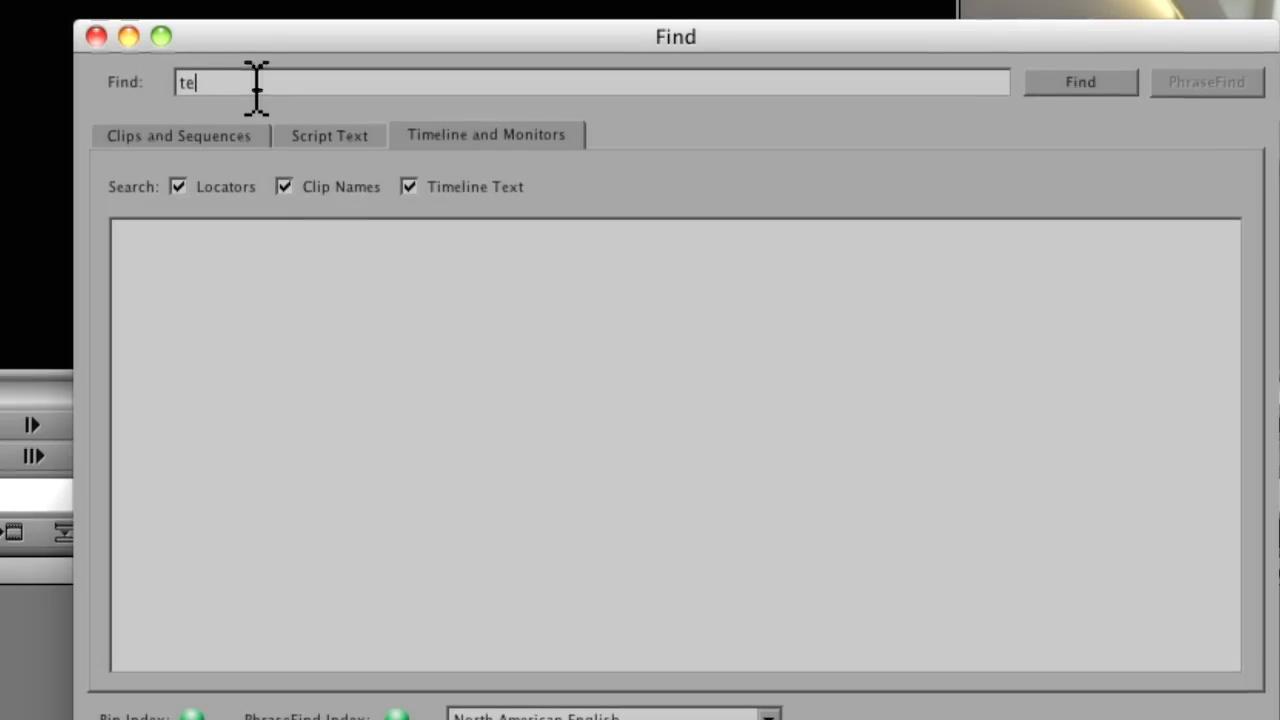
Search locators, clip names and timeline text for 'paint' to reach the 'Paint sky' frame.
{"action": "type", "text": "pain"}
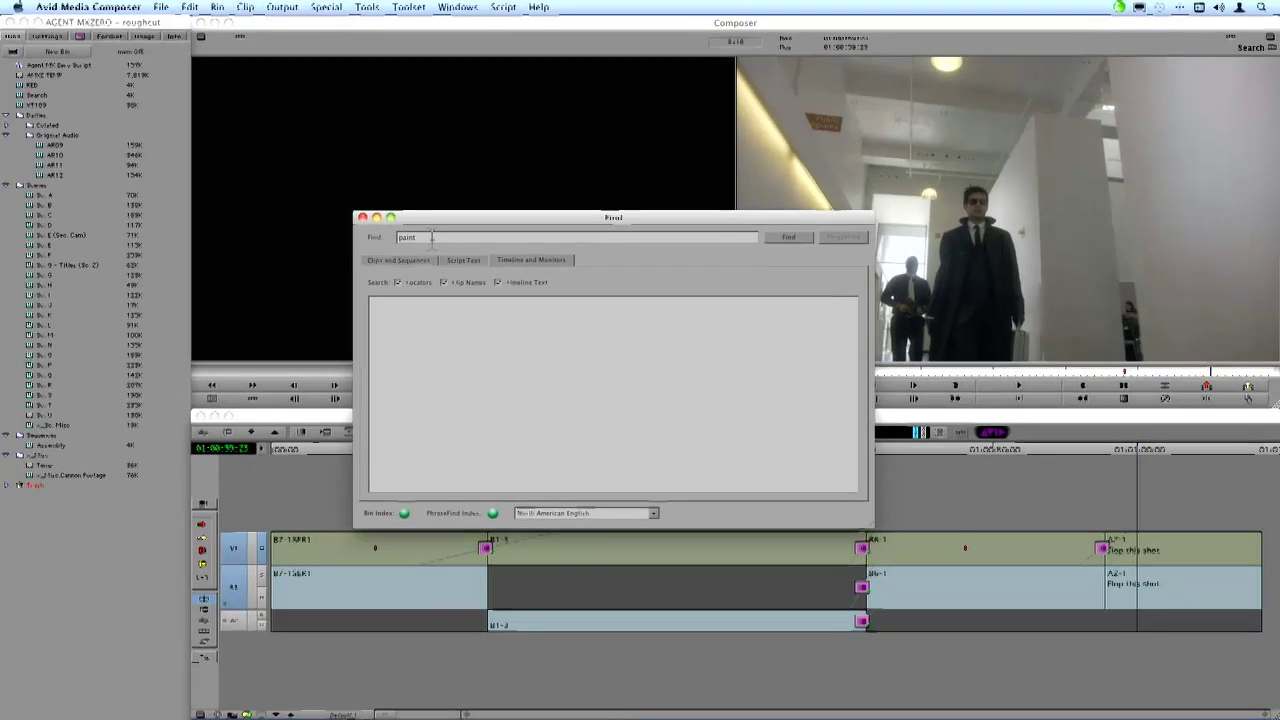
{"action": "left_click", "coordinate": [786, 238]}
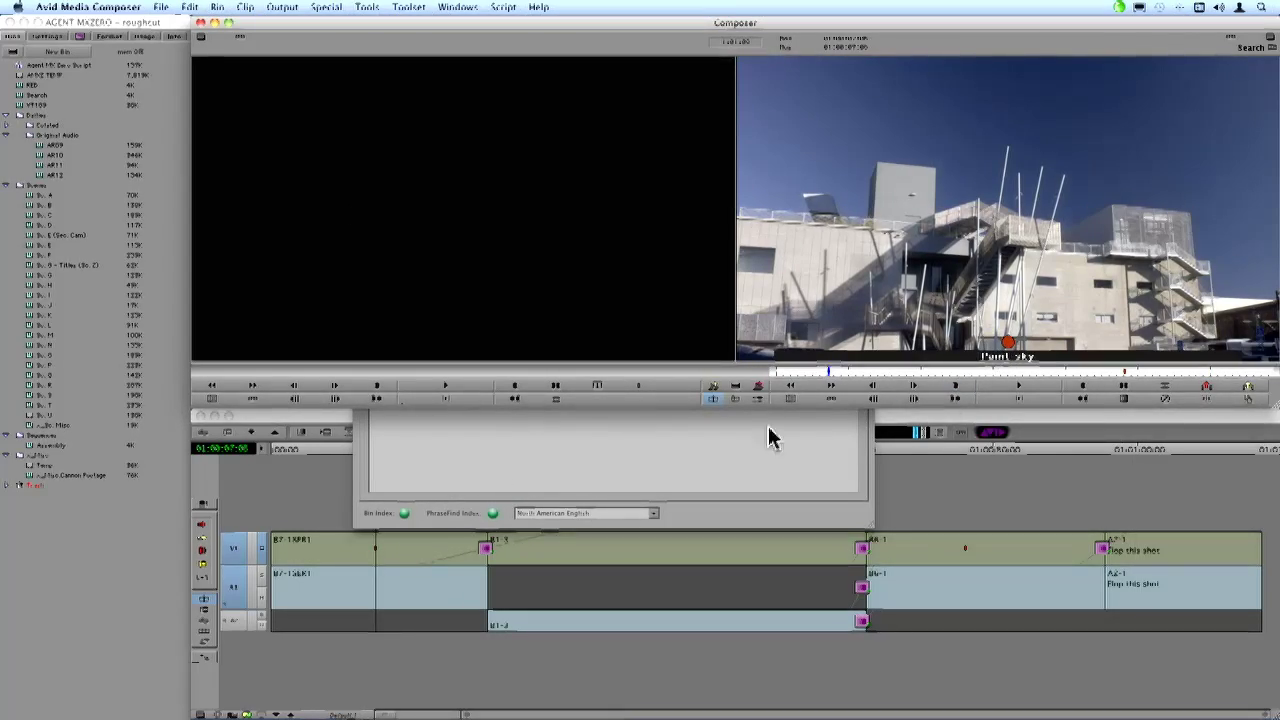
{"action": "left_click", "coordinate": [728, 462]}
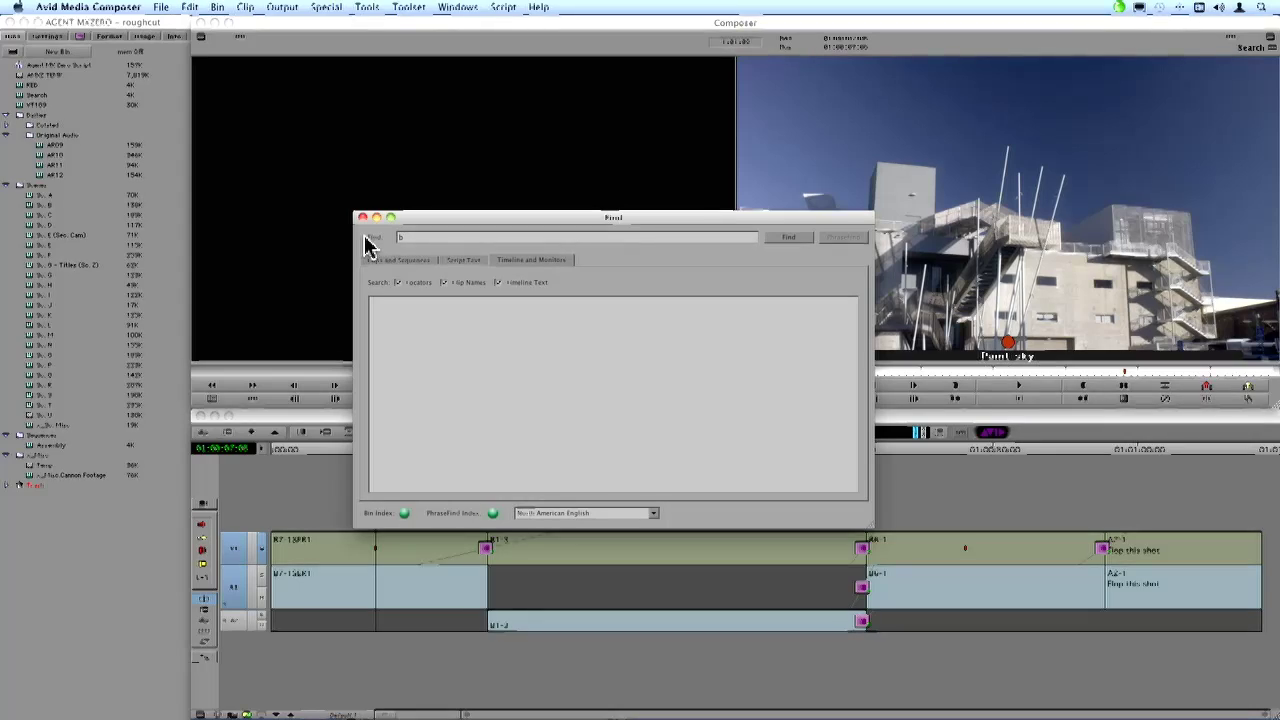
Run the 'flop' timeline search to jump to the 'Flop this shot' locator.
{"action": "left_click", "coordinate": [792, 237]}
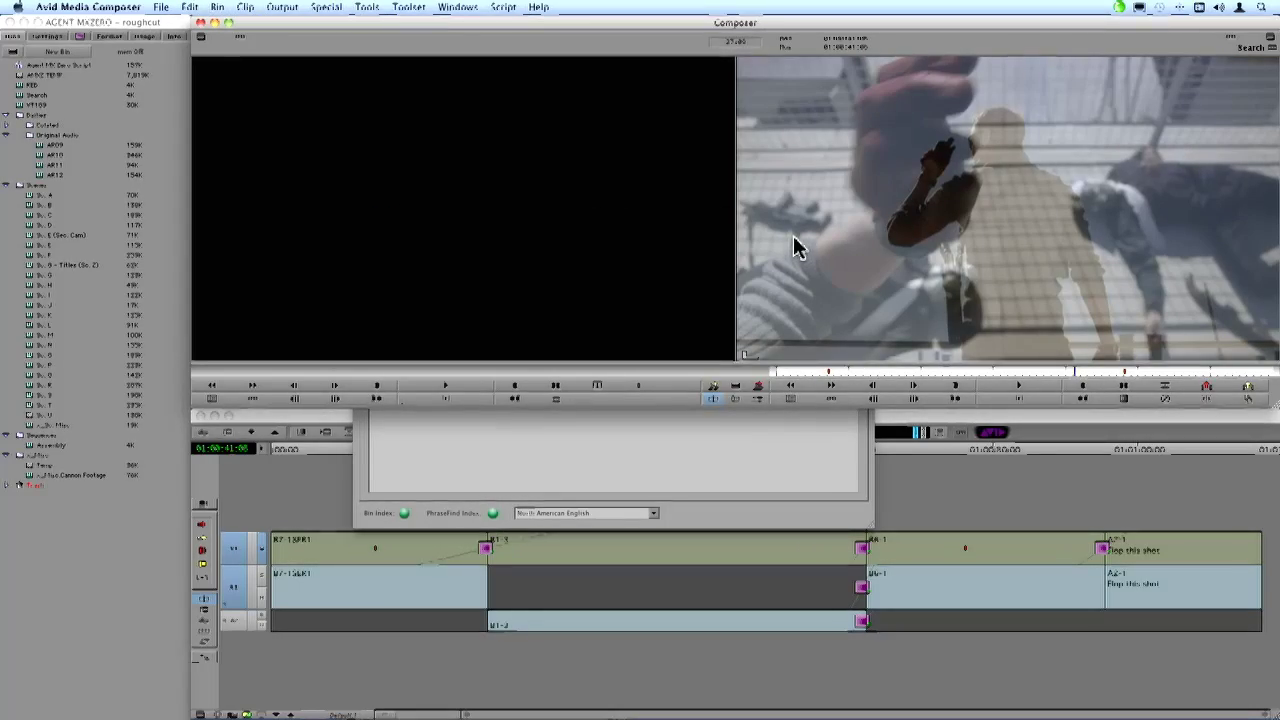
{"action": "left_click", "coordinate": [670, 488]}
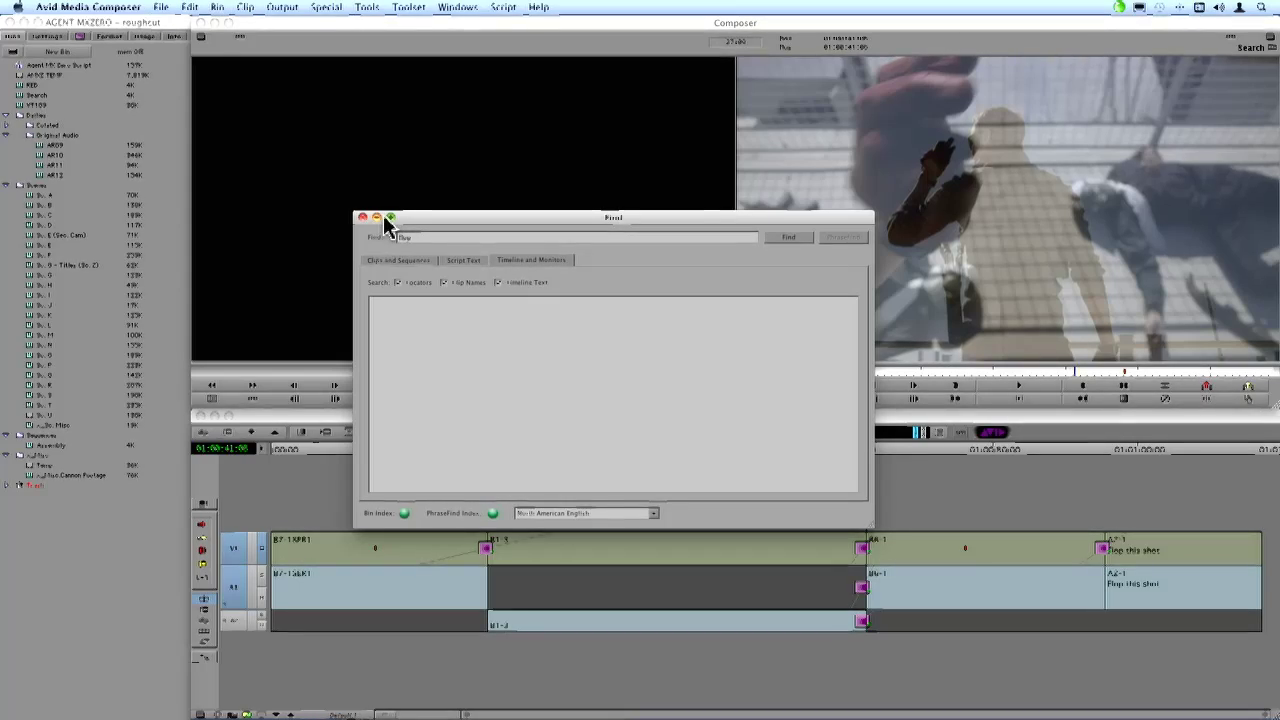
{"action": "left_click", "coordinate": [784, 244]}
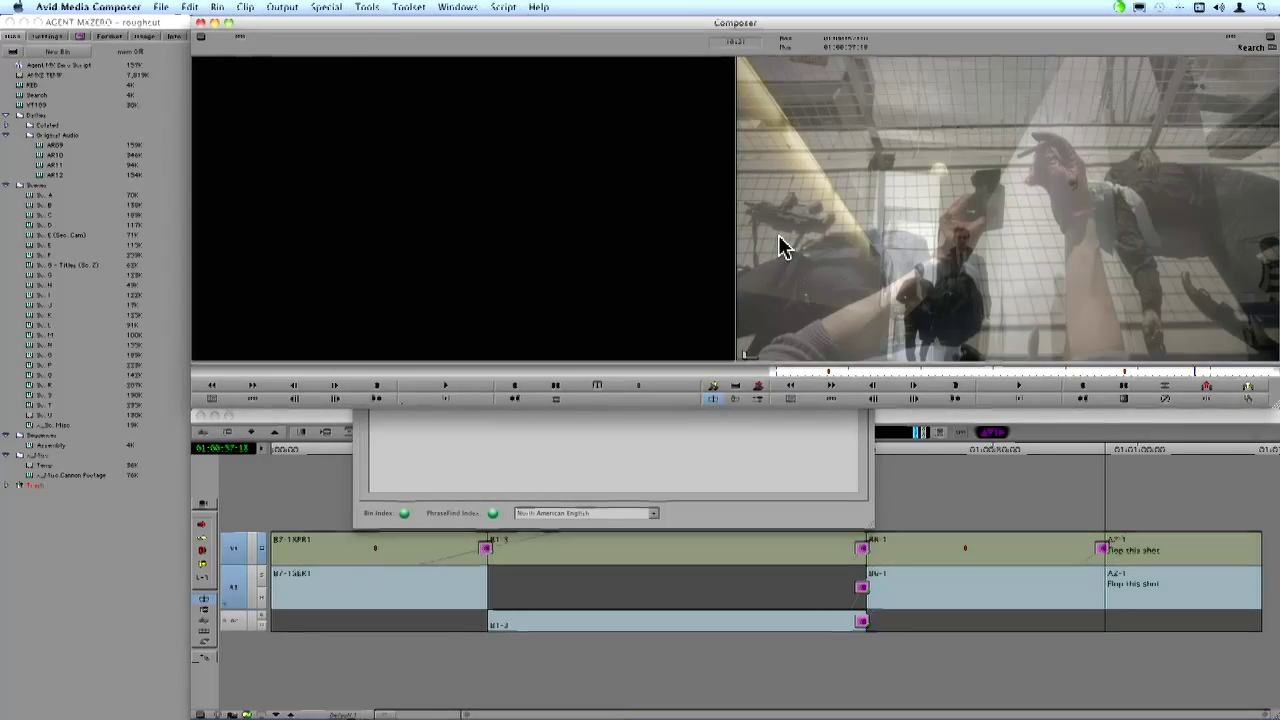
{"action": "left_click", "coordinate": [590, 460]}
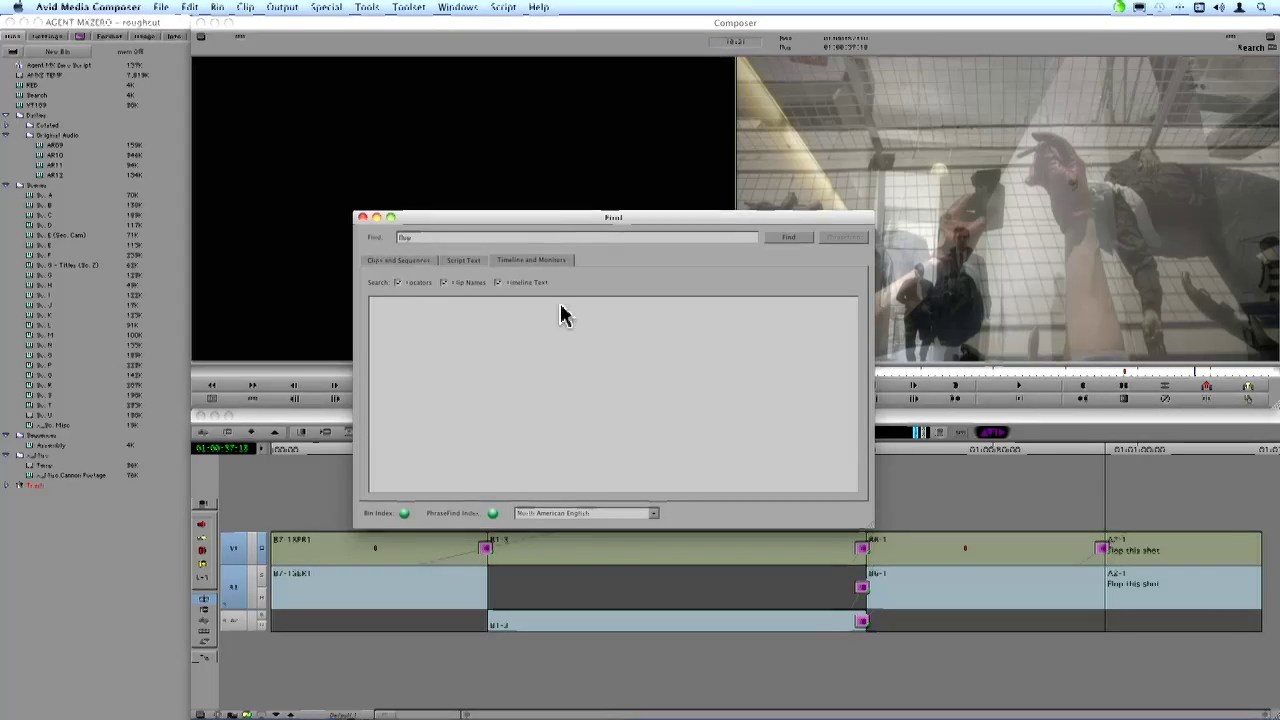
Move the Find window up-left and show the Char zero, Shot med clip results.
{"action": "left_click_drag", "start_coordinate": [555, 225], "coordinate": [473, 195]}
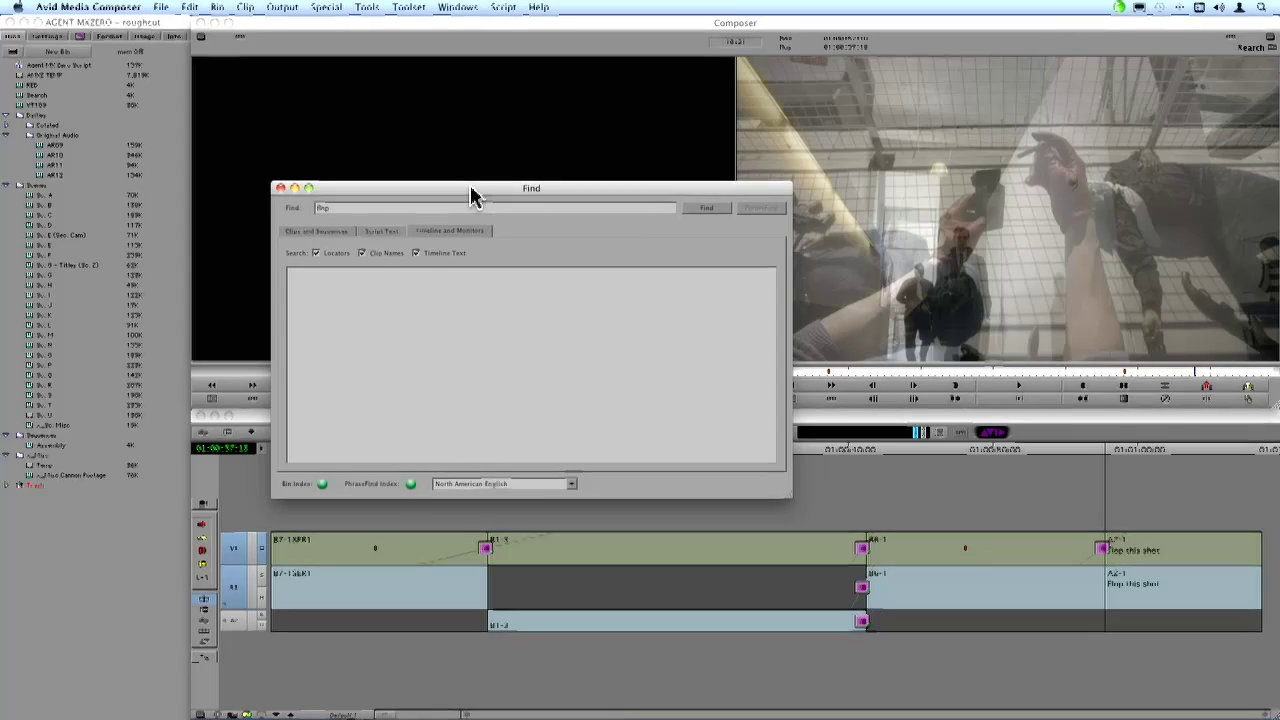
{"action": "left_click_drag", "start_coordinate": [473, 195], "coordinate": [400, 160]}
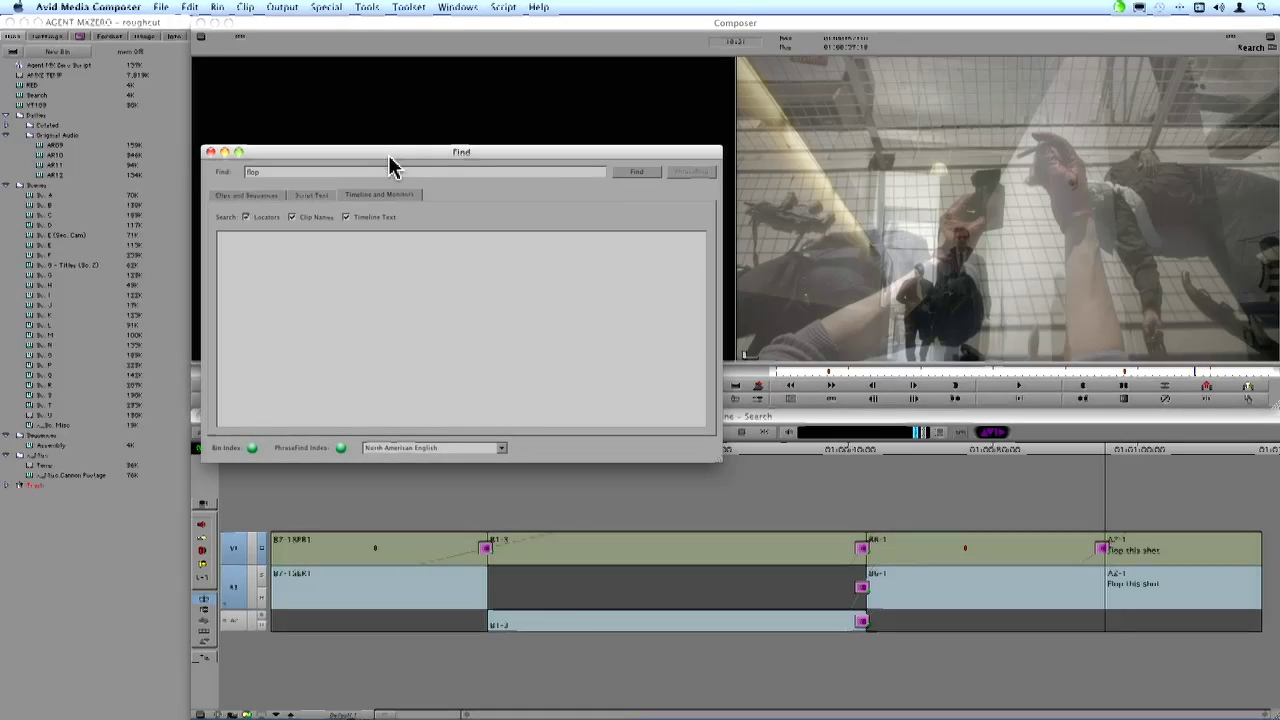
{"action": "left_click", "coordinate": [276, 200]}
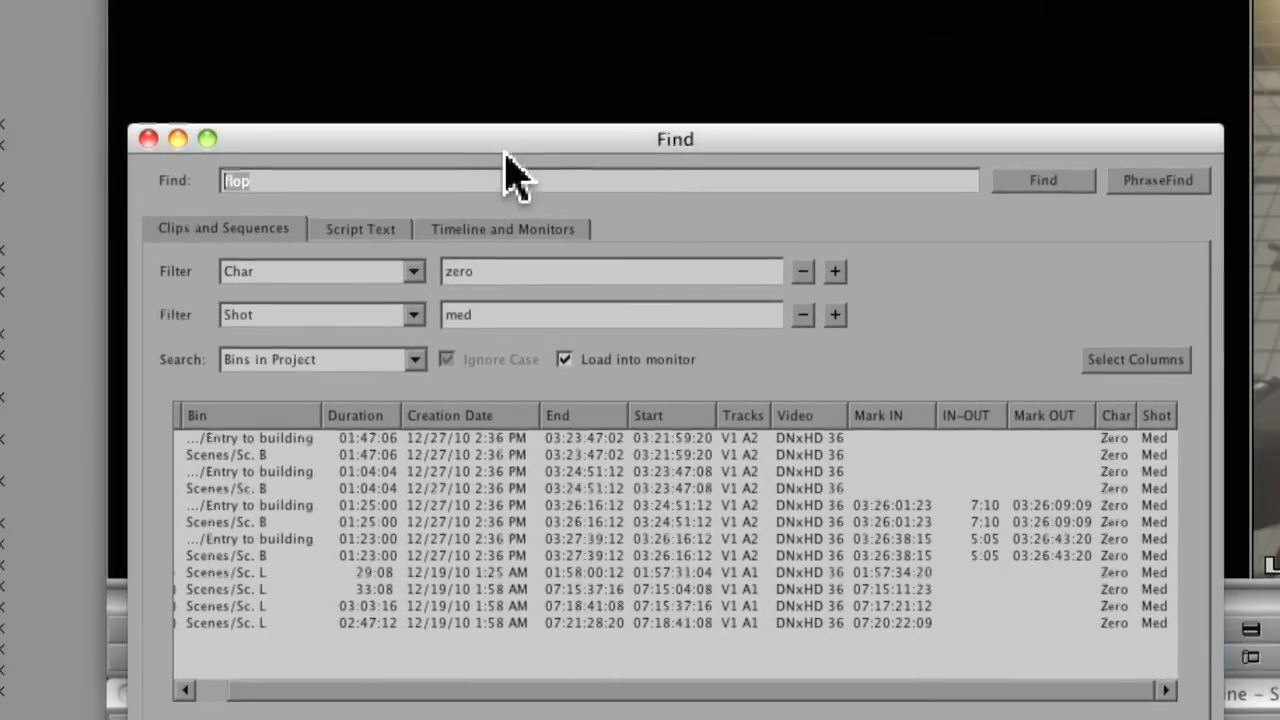
Run a PhraseFind audio search for 'texas' and remove the Shot med filter.
{"action": "type", "text": "texas"}
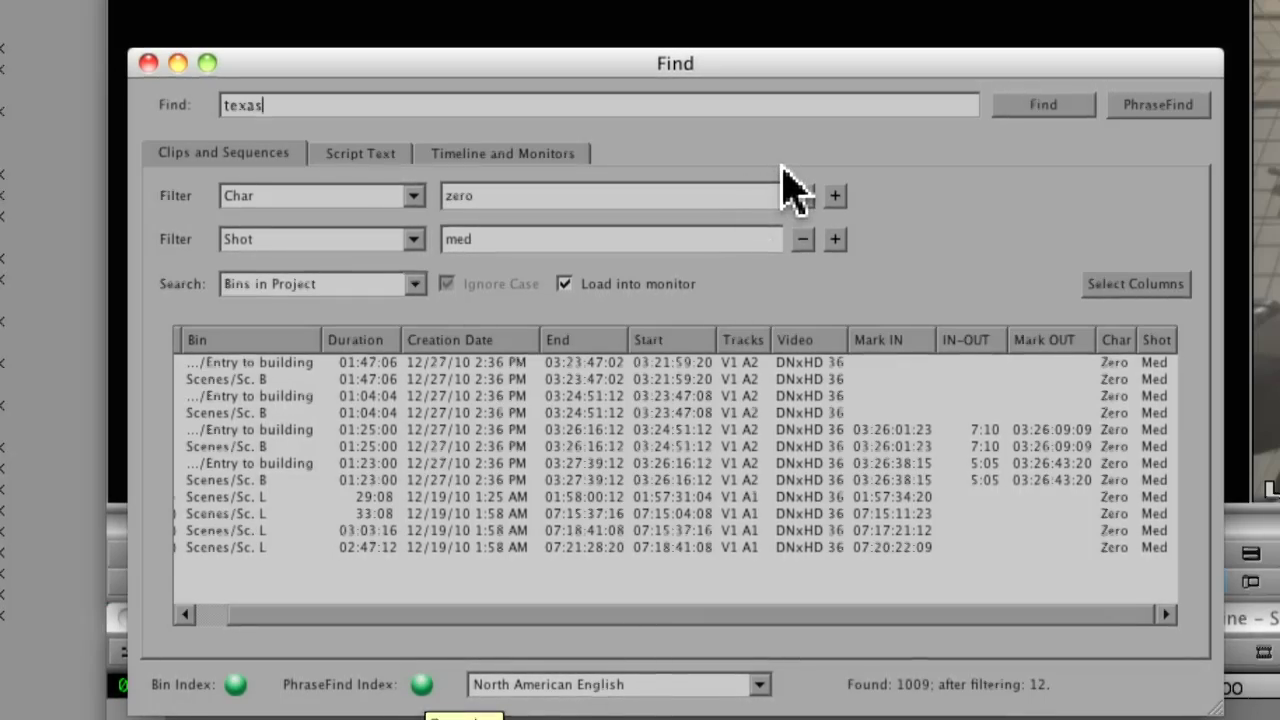
{"action": "left_click", "coordinate": [1131, 110]}
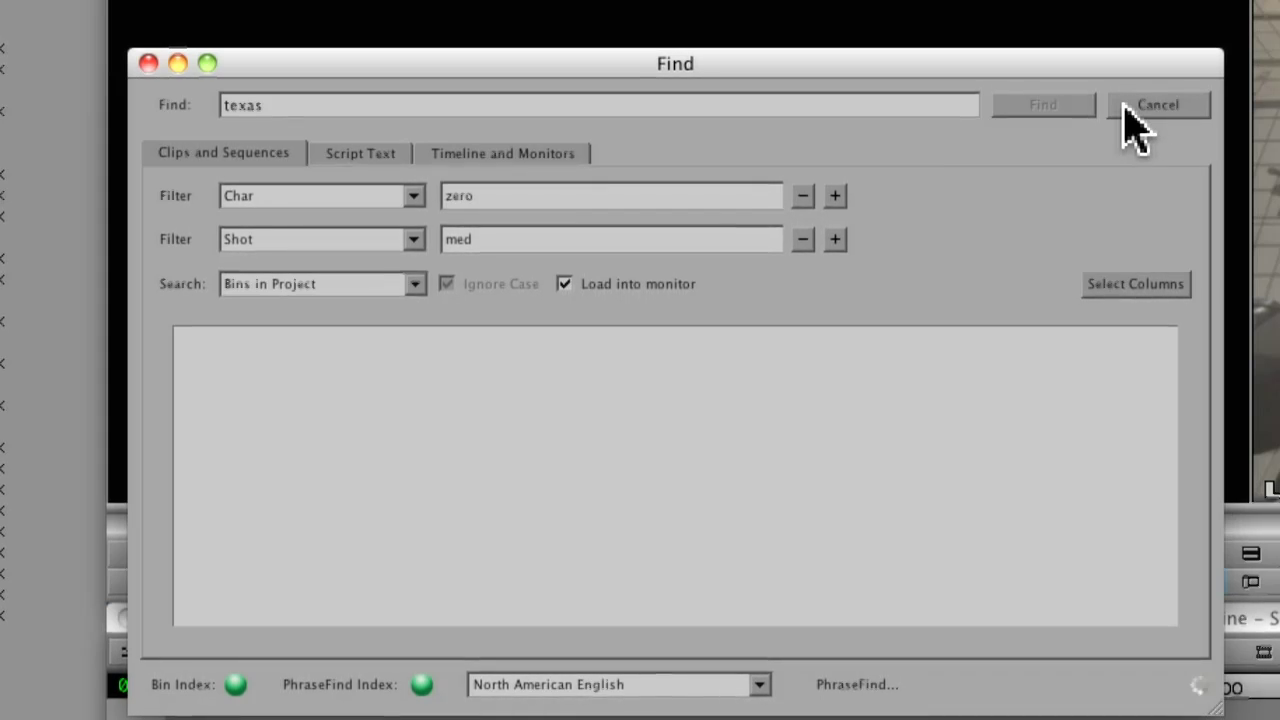
{"action": "left_click", "coordinate": [803, 239]}
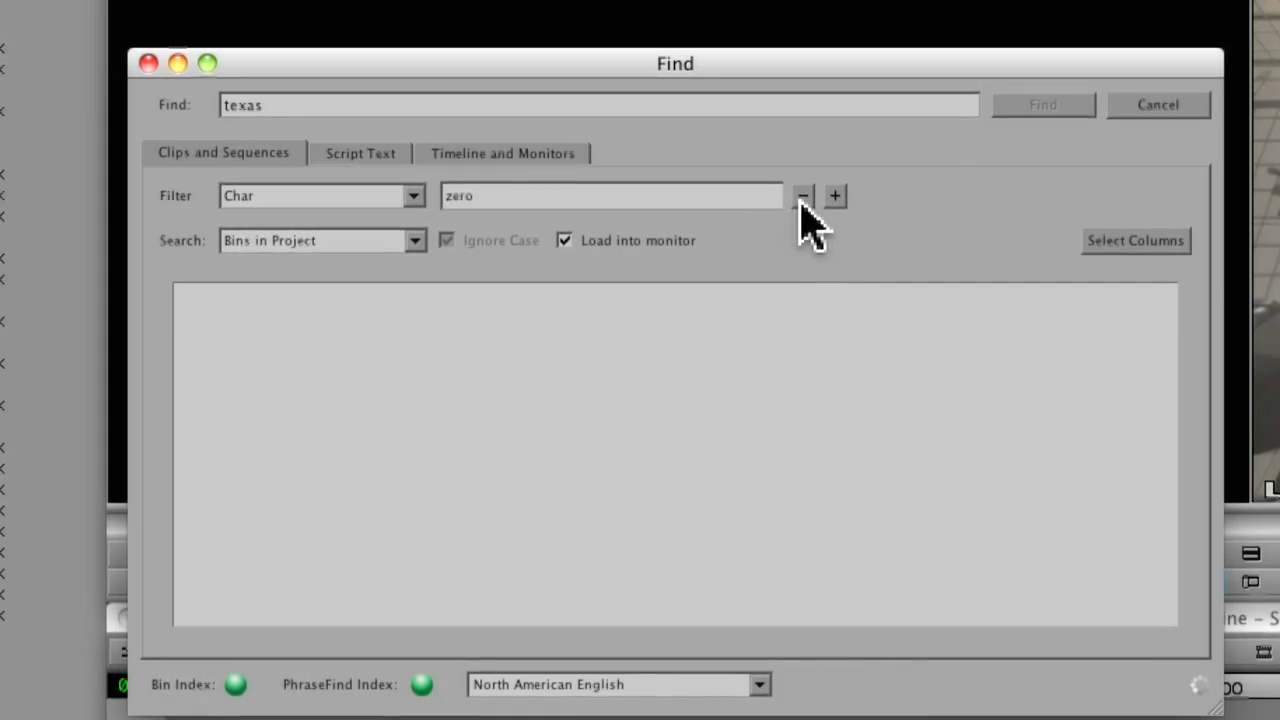
Remove the Char zero filter and scroll through all 147 'texas' PhraseFind results ranked by score.
{"action": "left_click", "coordinate": [802, 198]}
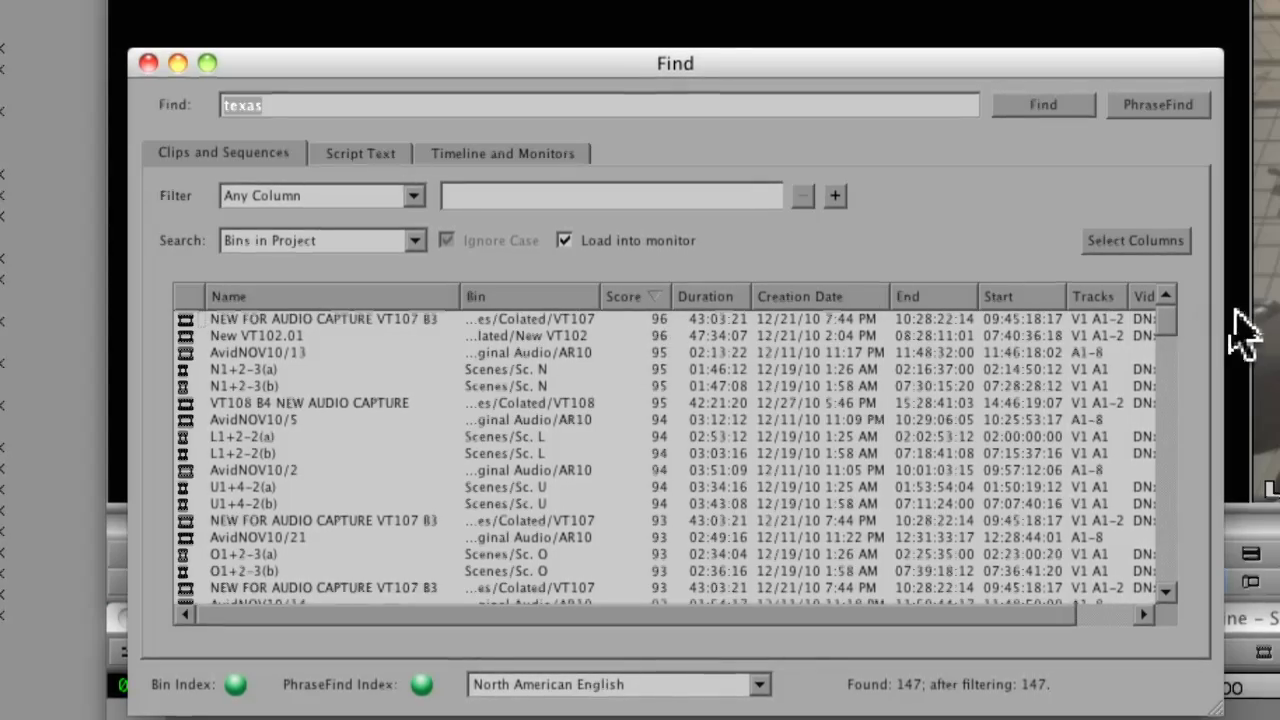
{"action": "scroll", "coordinate": [1170, 322], "scroll_direction": "down", "scroll_amount": 1}
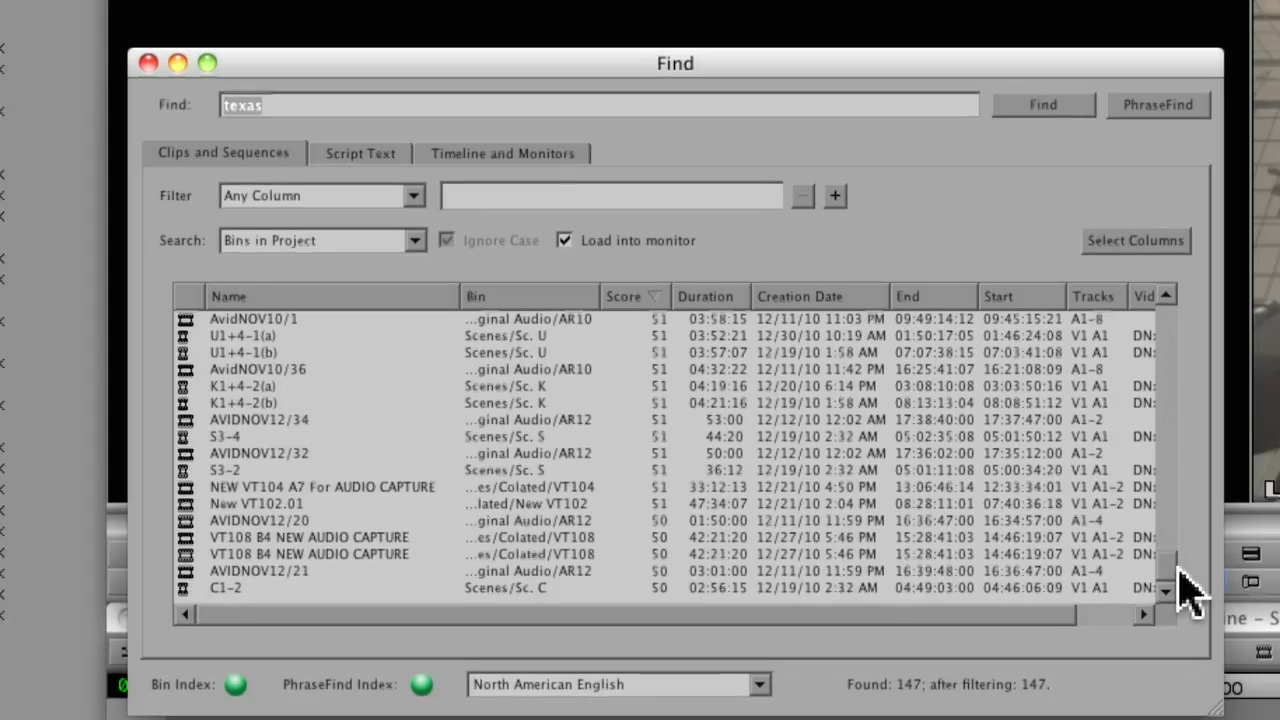
{"action": "left_click_drag", "start_coordinate": [1178, 573], "coordinate": [1166, 417]}
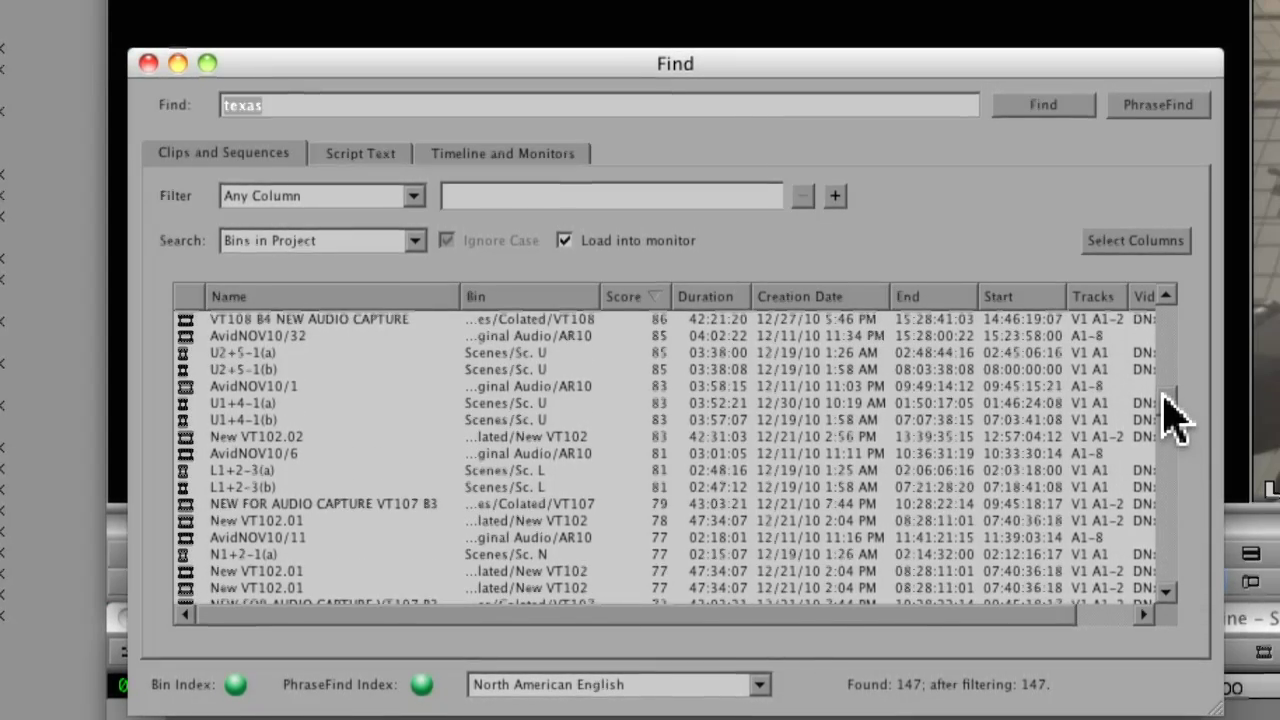
{"action": "left_click_drag", "start_coordinate": [1172, 418], "coordinate": [1172, 322]}
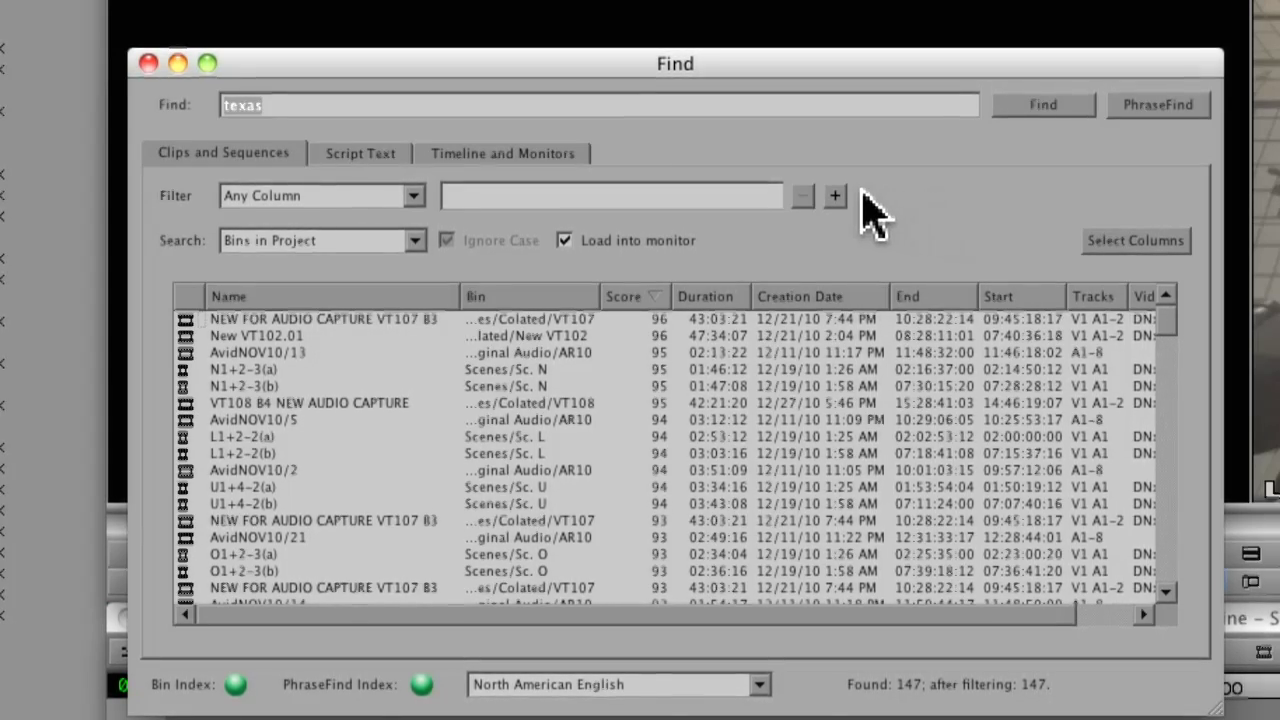
Add a Video column filter of 'DNXHD 36' to the 147 'texas' matches, leaving 61 clips.
{"action": "left_click", "coordinate": [415, 200]}
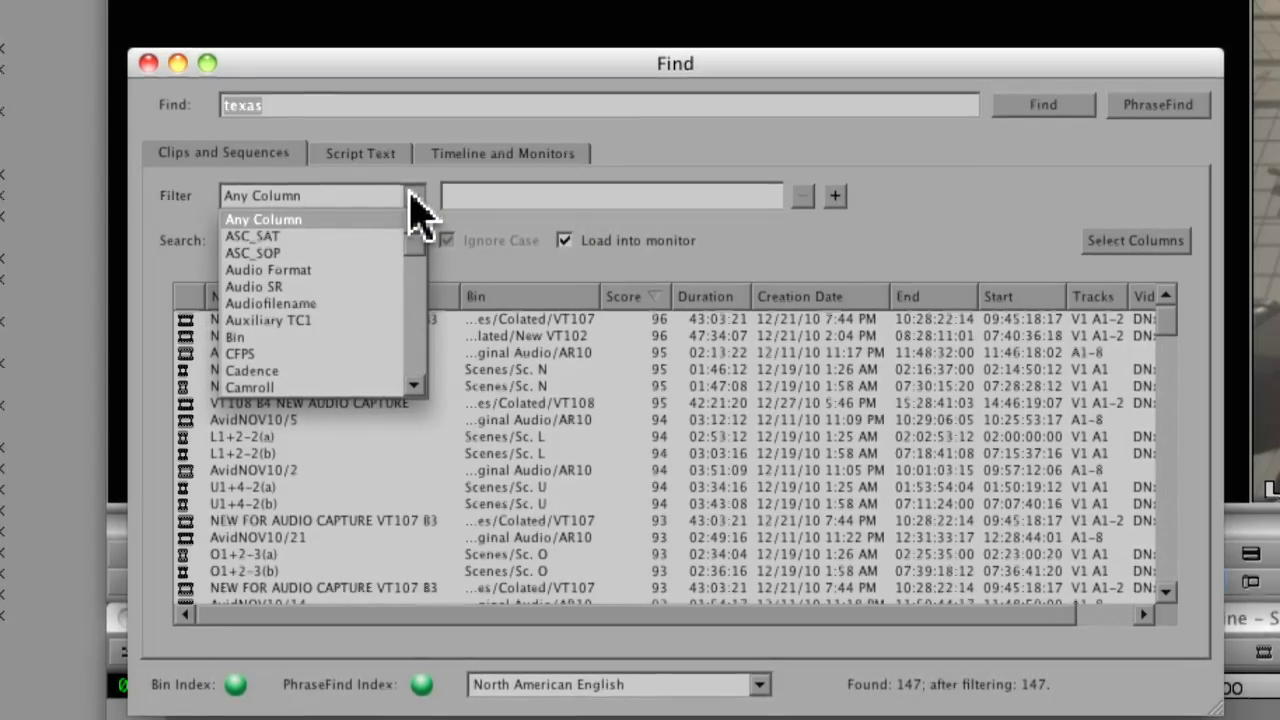
{"action": "left_click_drag", "start_coordinate": [418, 243], "coordinate": [421, 364]}
{"action": "left_click", "coordinate": [380, 370]}
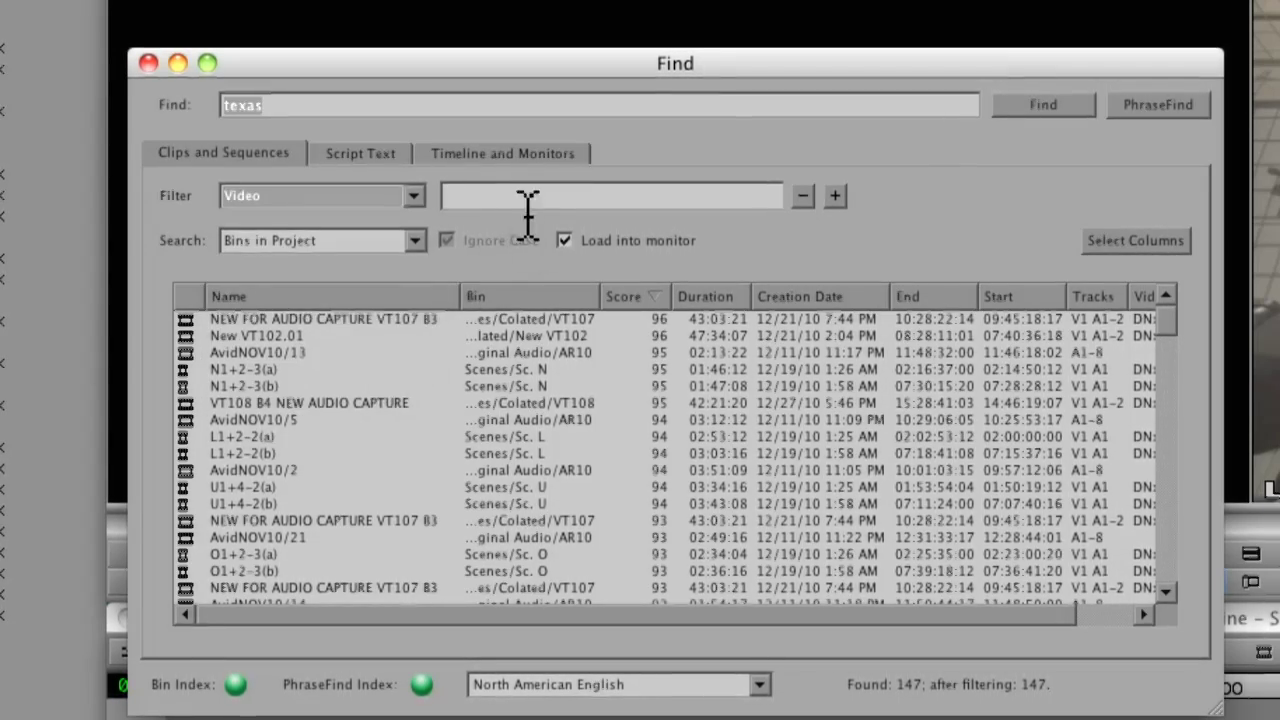
{"action": "left_click", "coordinate": [524, 200]}
{"action": "type", "text": "DN"}
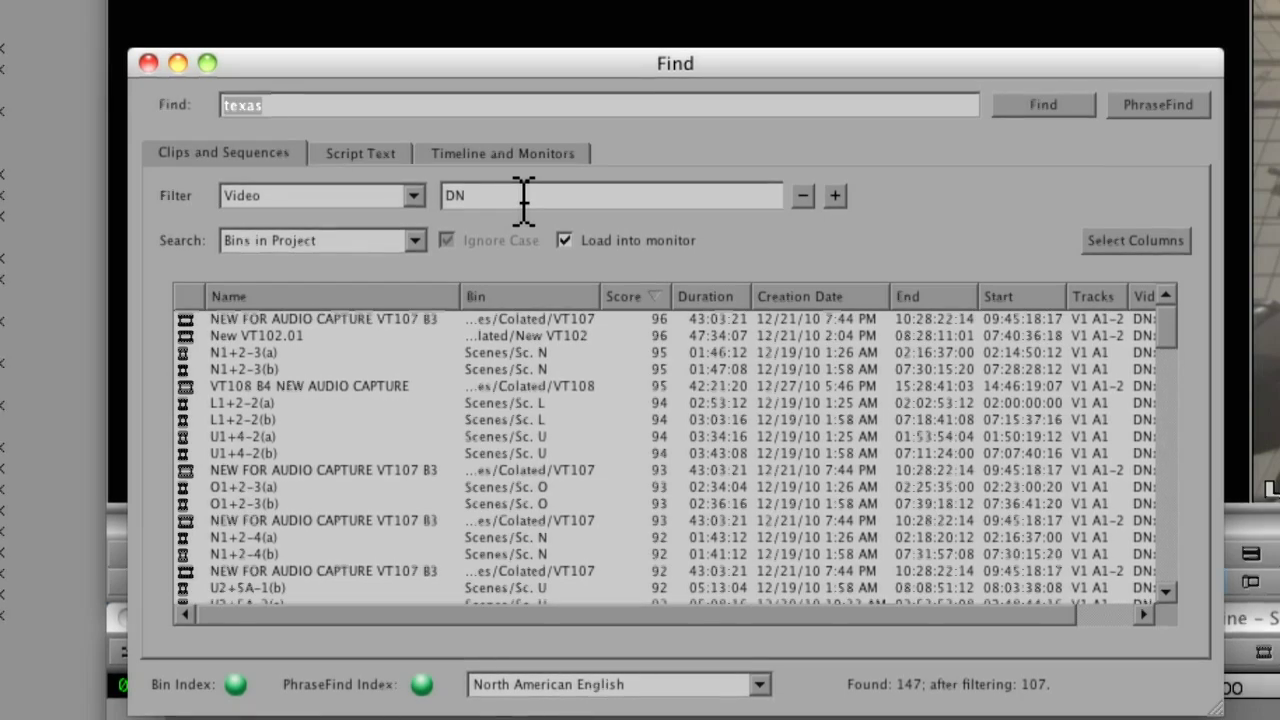
{"action": "type", "text": "X"}
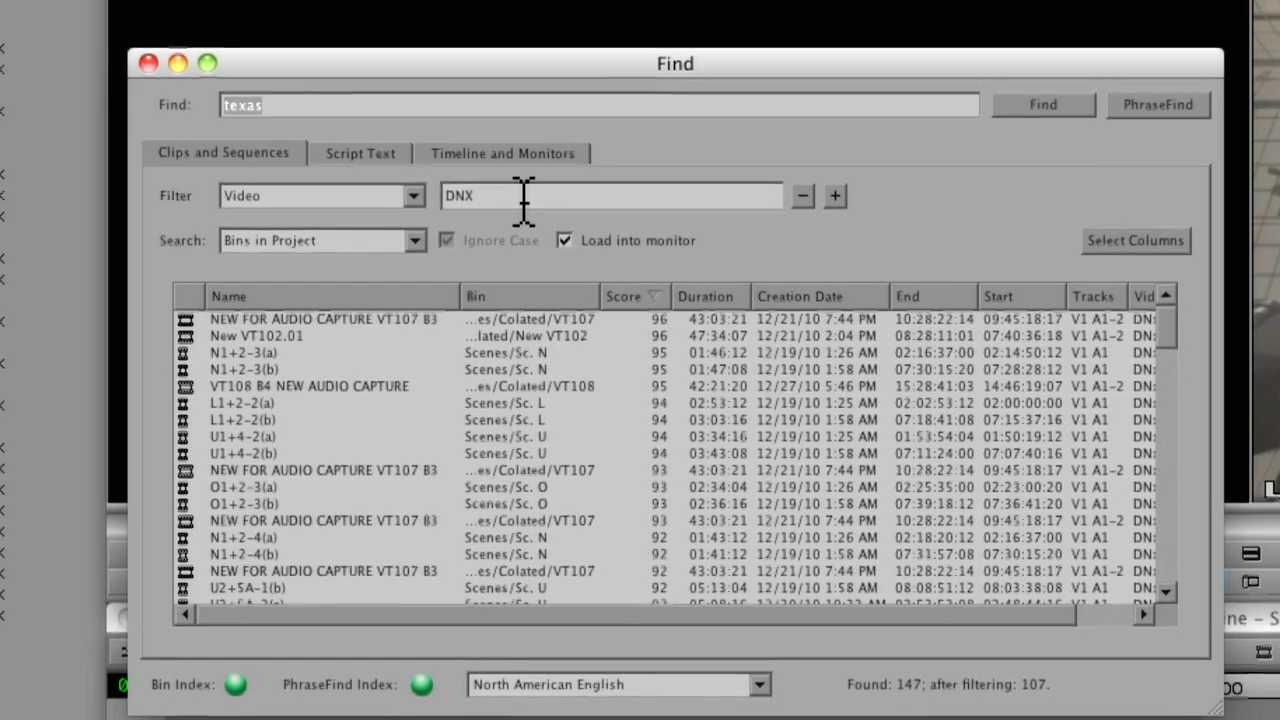
{"action": "type", "text": "36"}
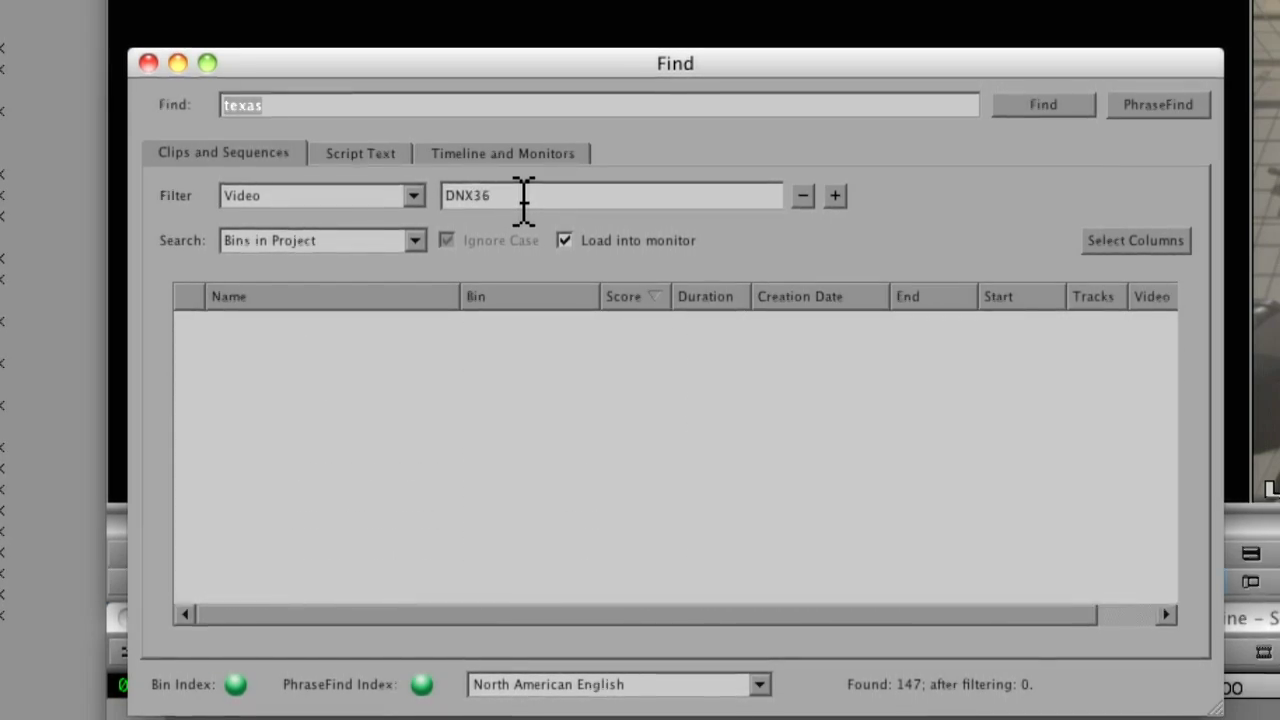
{"action": "key", "text": "BackSpace"}
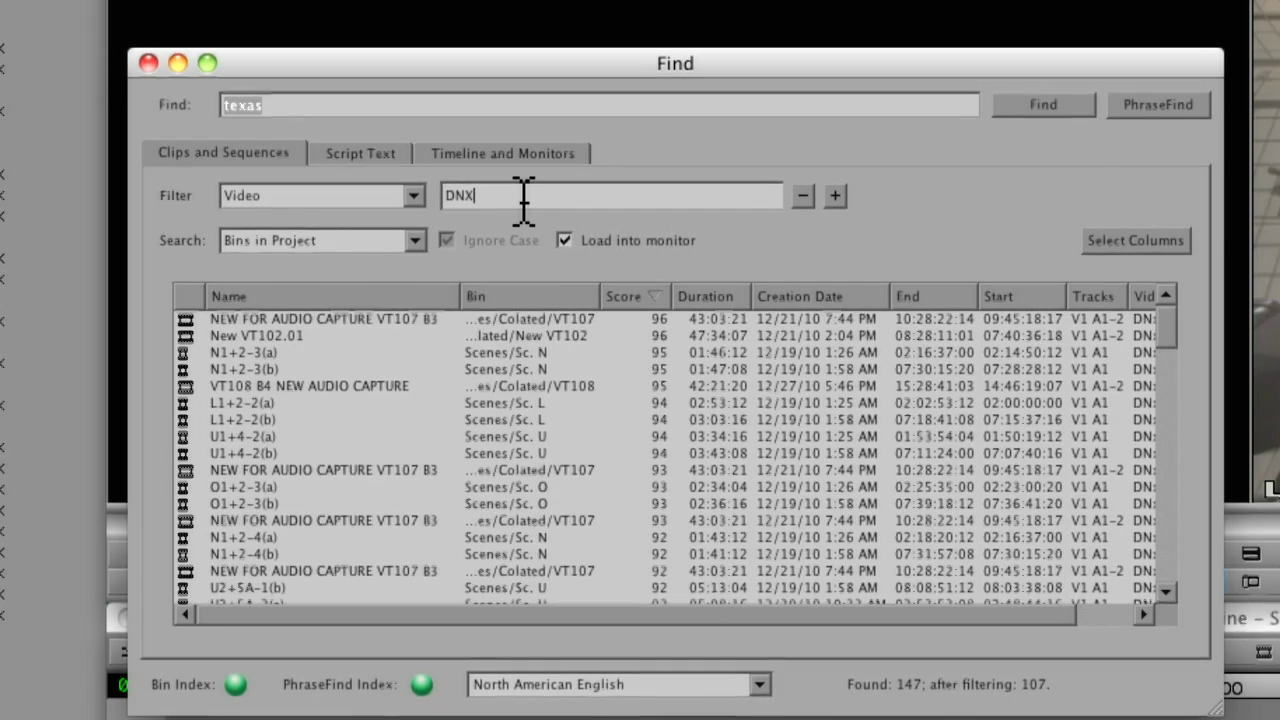
{"action": "type", "text": "HD 36"}
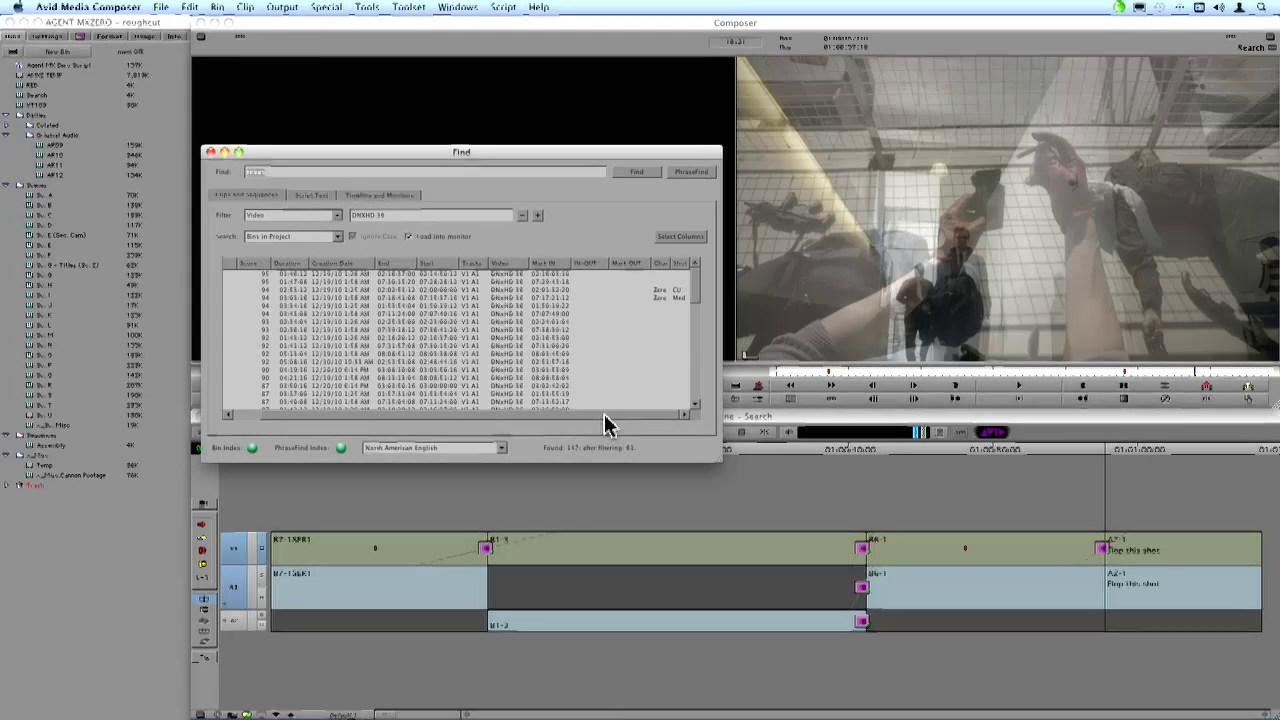
Move the Find window aside, then load the top match into the source monitor and play it briefly.
{"action": "left_click_drag", "start_coordinate": [489, 155], "coordinate": [1032, 347]}
{"action": "left_click_drag", "start_coordinate": [851, 606], "coordinate": [780, 608]}
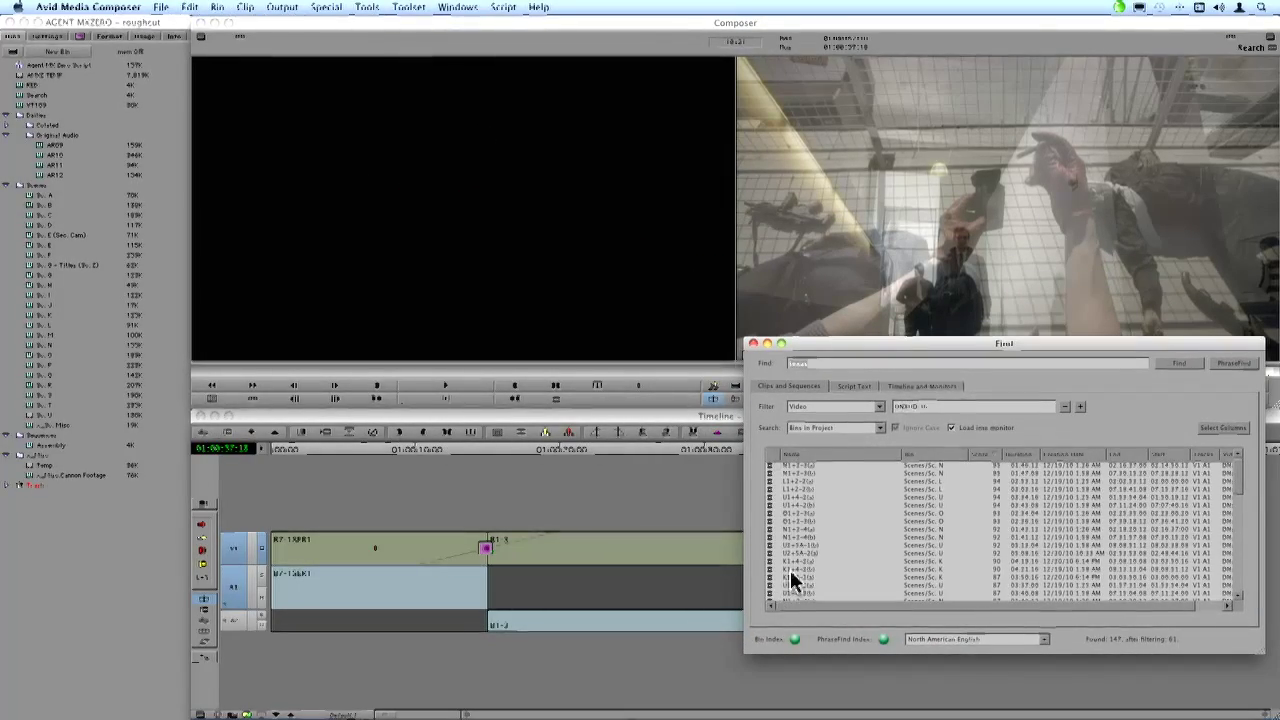
{"action": "double_click", "coordinate": [768, 466]}
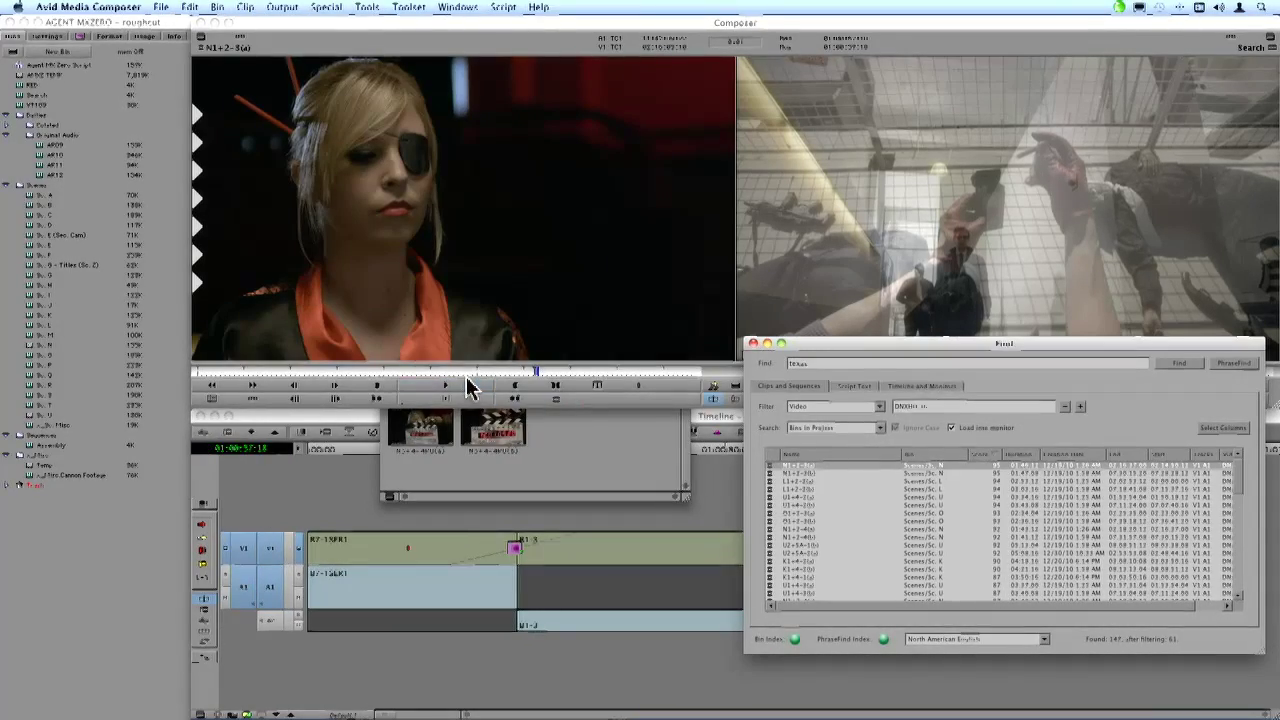
{"action": "left_click", "coordinate": [447, 393]}
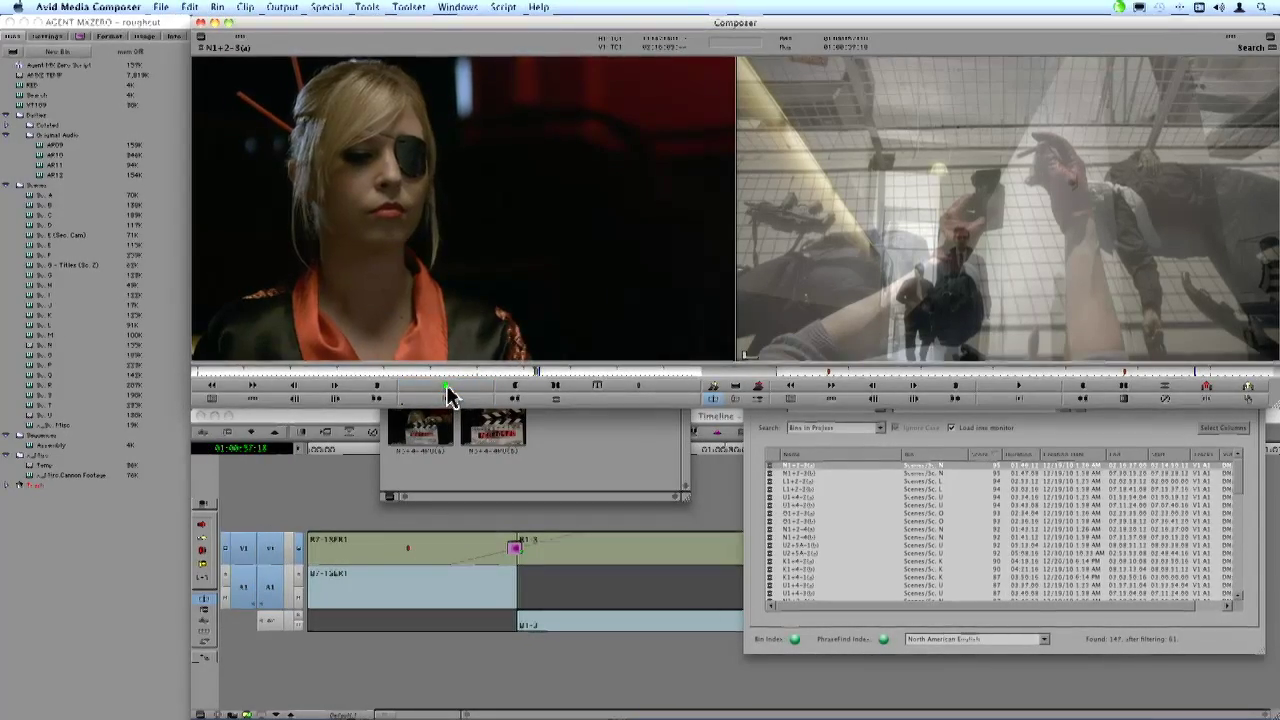
{"action": "left_click", "coordinate": [447, 393]}
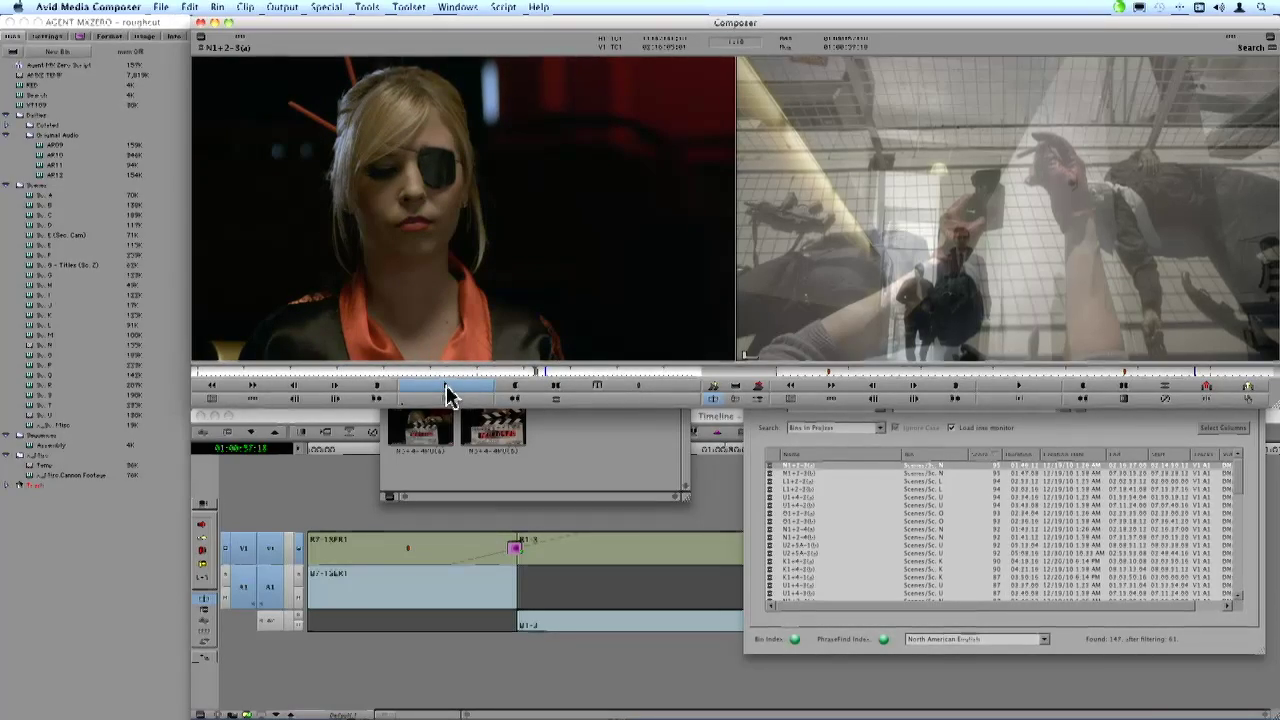
Load clip L1+2-2(b) into the source monitor and rearrange the Sc. L and Sc. N bins.
{"action": "double_click", "coordinate": [769, 488]}
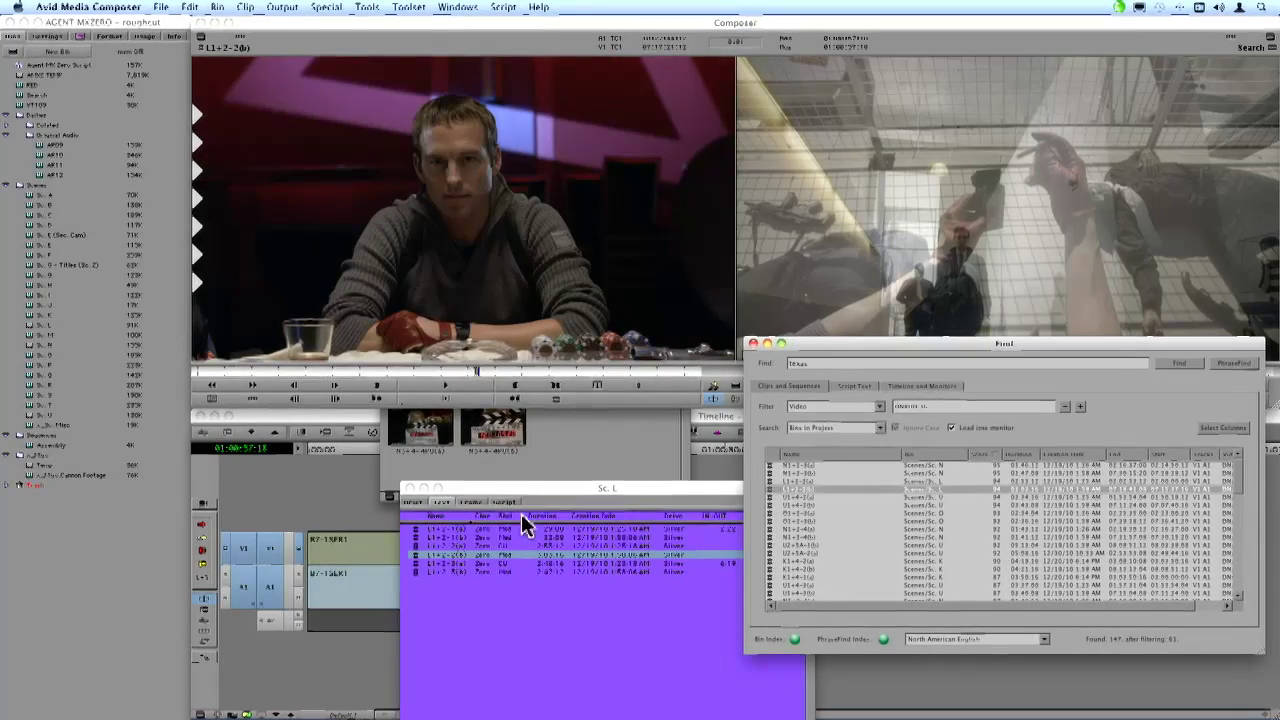
{"action": "left_click", "coordinate": [446, 392]}
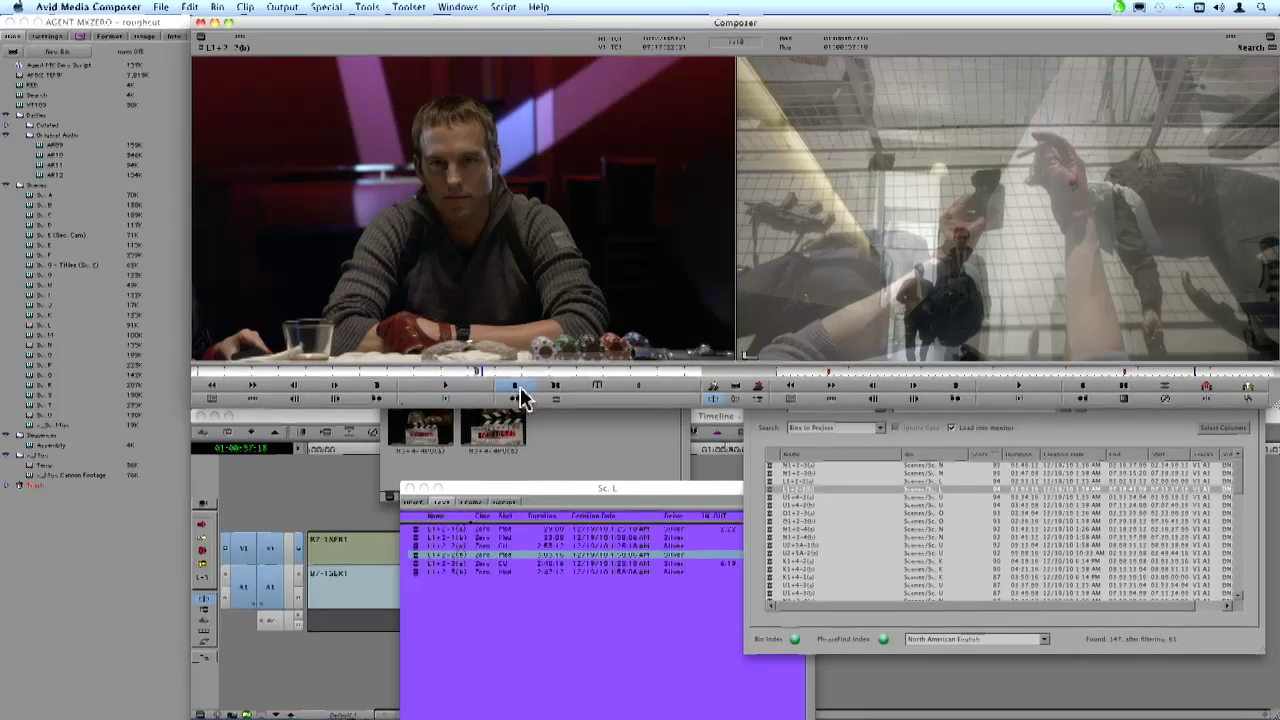
{"action": "left_click", "coordinate": [576, 490]}
{"action": "left_click_drag", "start_coordinate": [576, 490], "coordinate": [434, 414]}
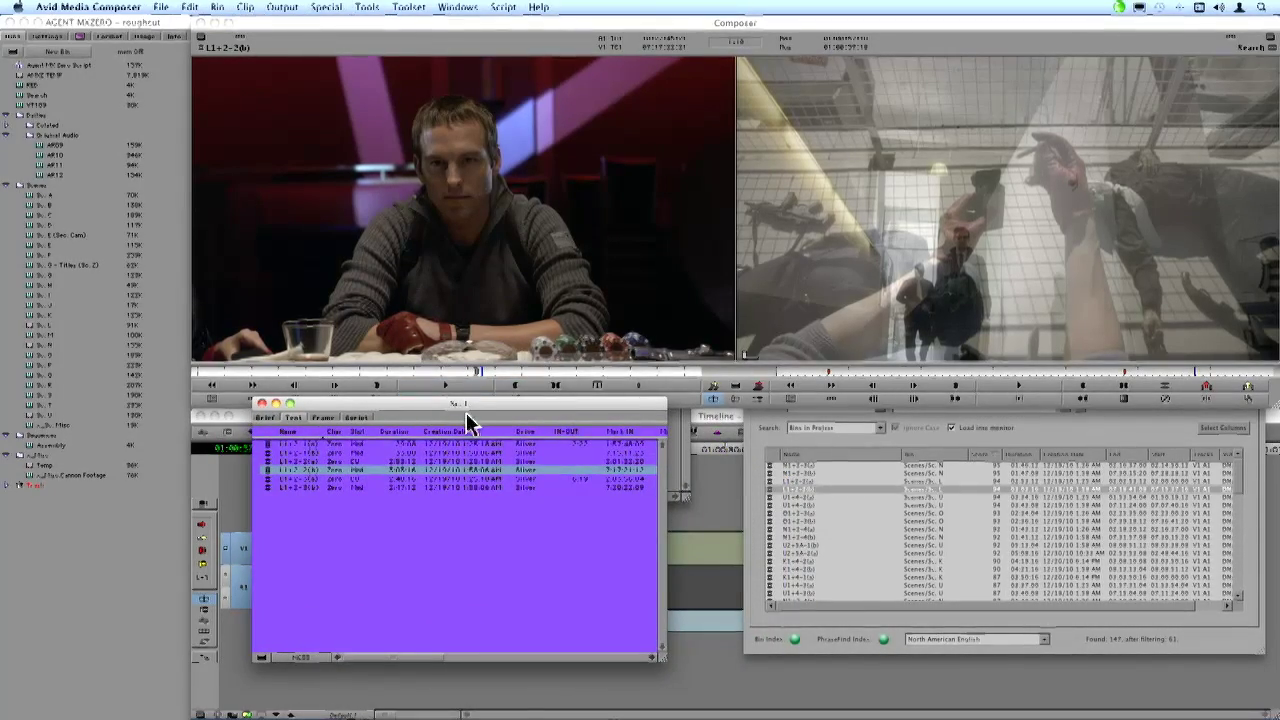
{"action": "left_click", "coordinate": [678, 428]}
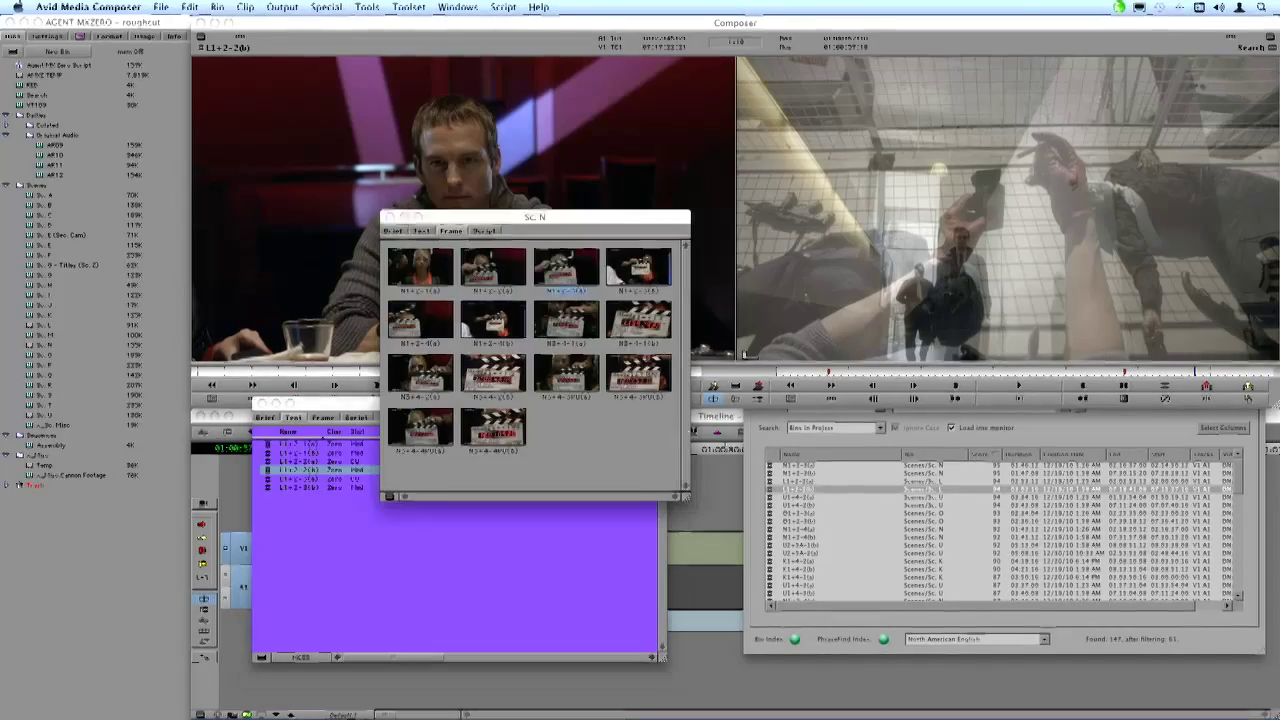
{"action": "left_click", "coordinate": [767, 428]}
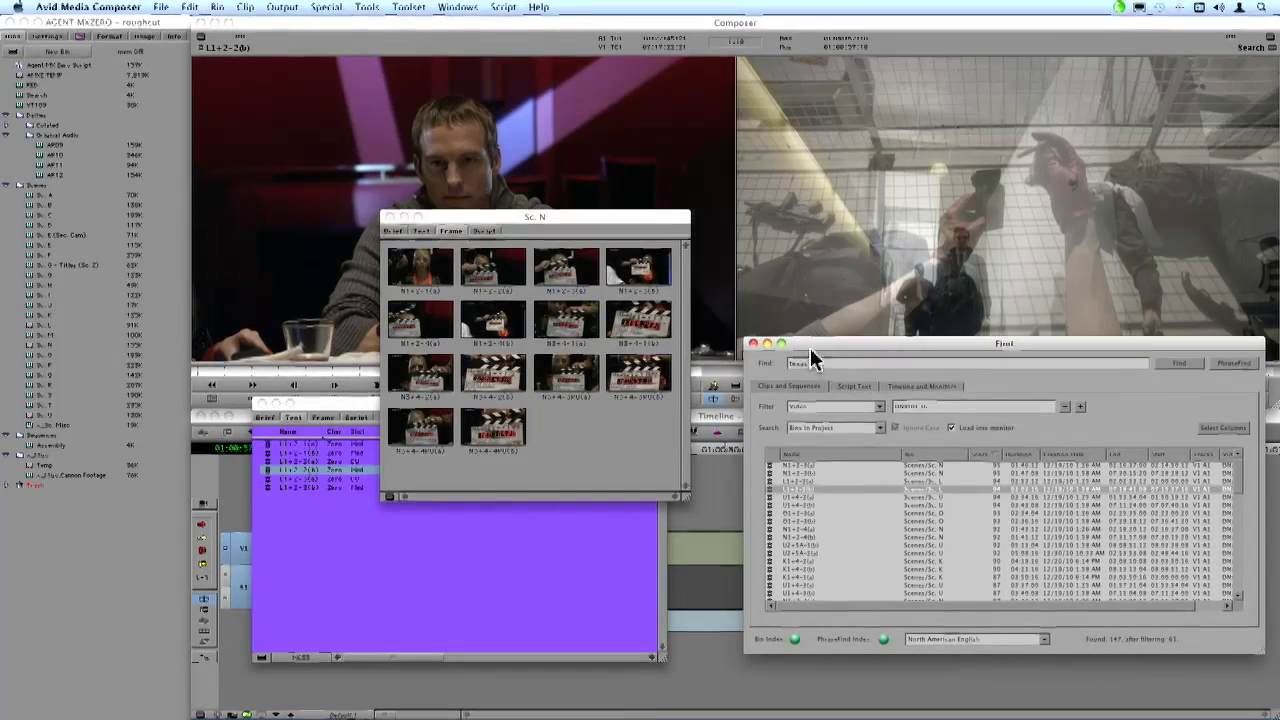